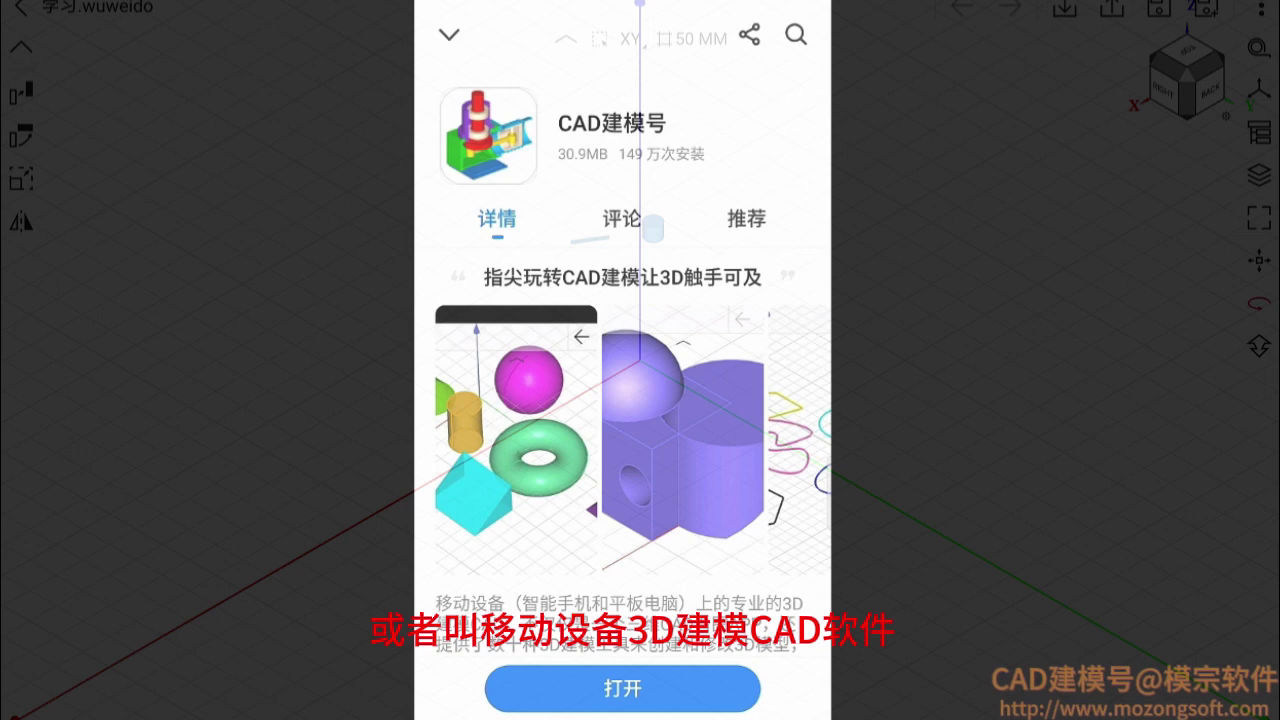
# Read through the CAD建模号 详情 description and feature list, then launch the app with 打开.
pyautogui.scroll(-4, 632, 400)
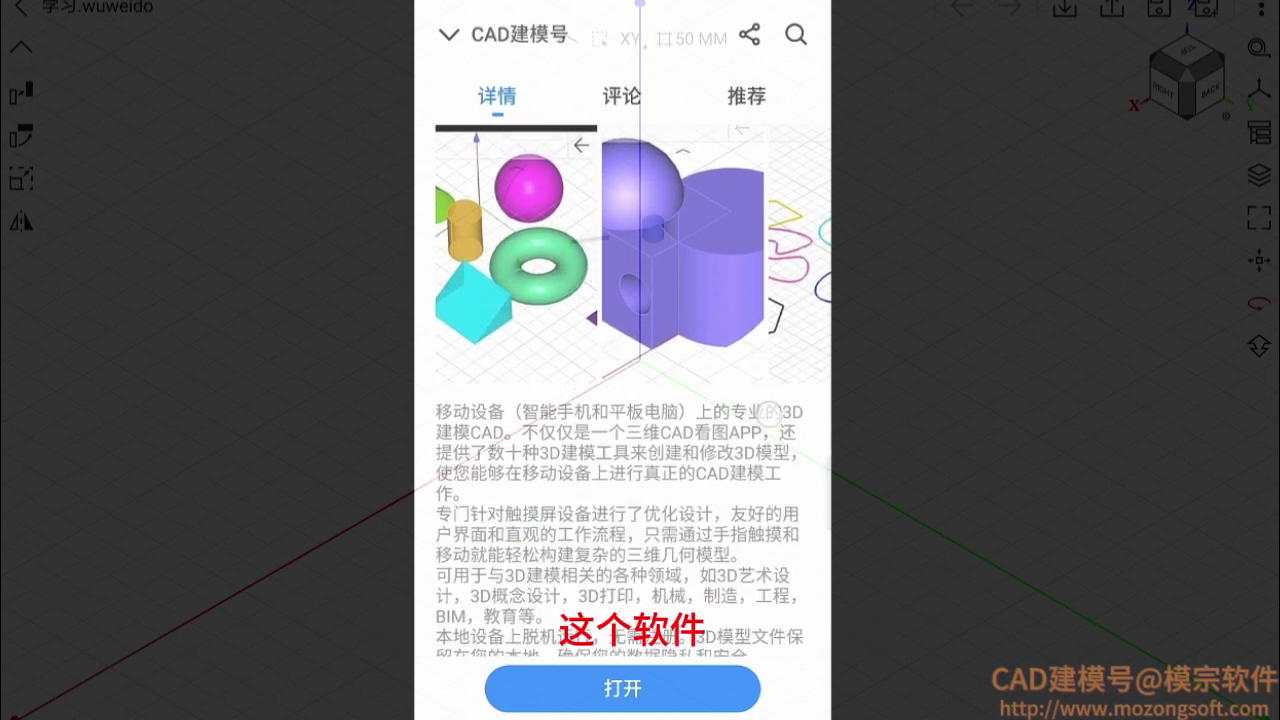
pyautogui.scroll(-3, 632, 400)
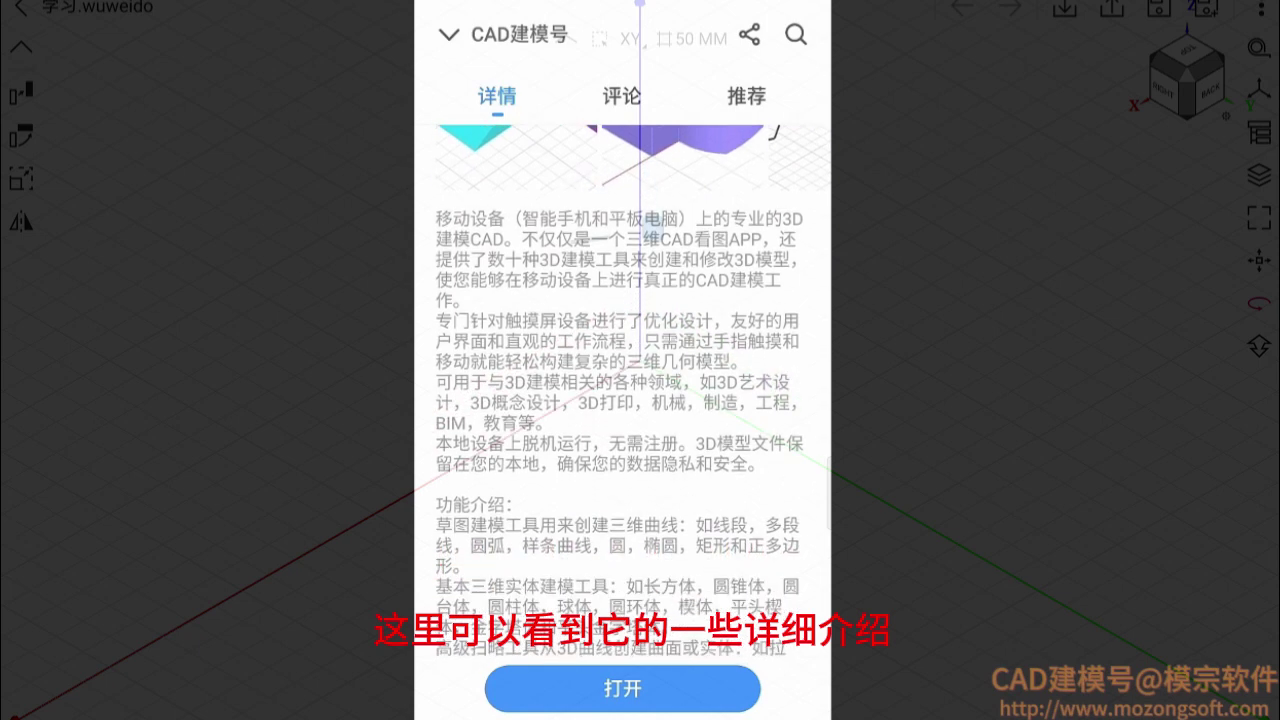
pyautogui.scroll(-6, 652, 400)
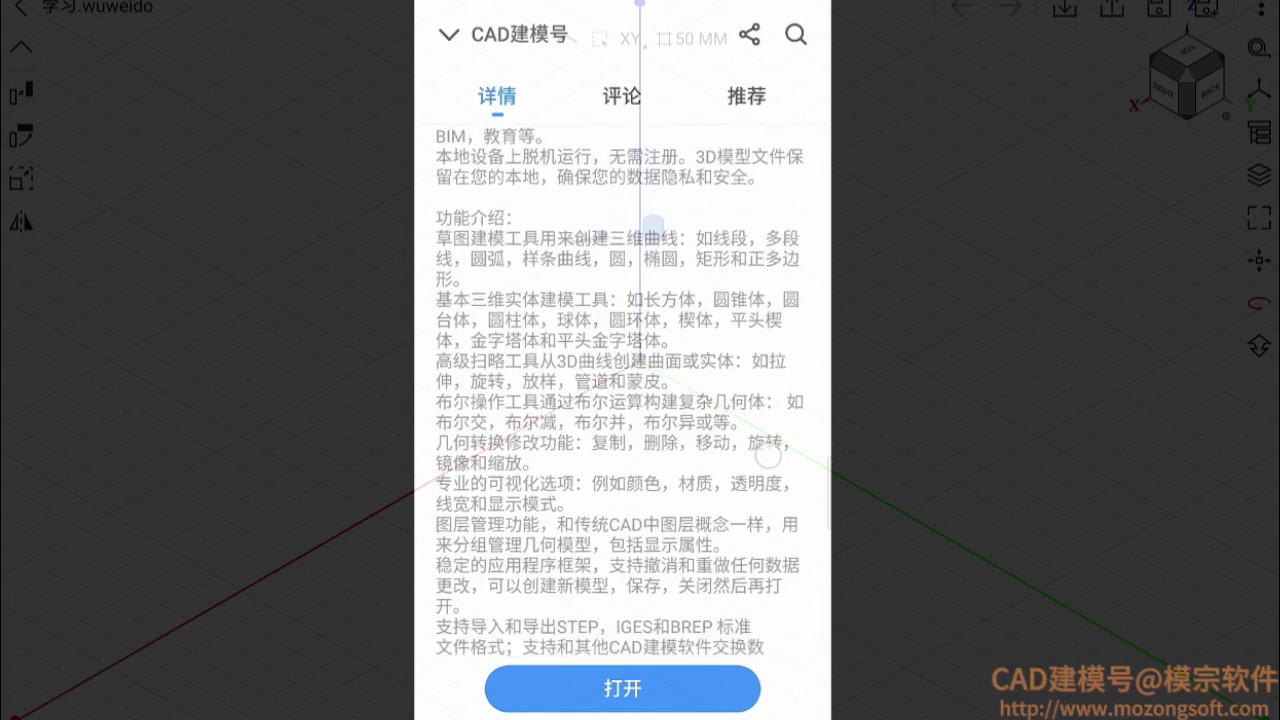
pyautogui.scroll(-1, 768, 457)
pyautogui.scroll(-1, 768, 457)
pyautogui.scroll(-1, 765, 500)
pyautogui.scroll(-1, 761, 530)
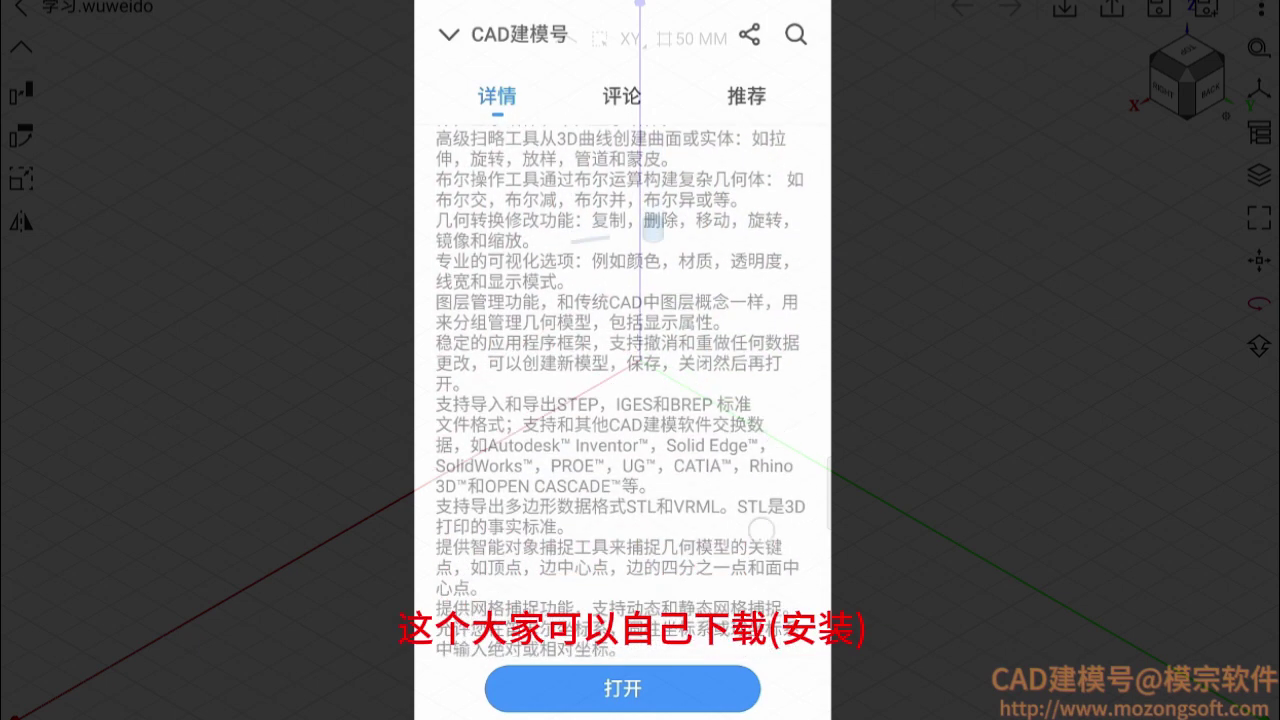
pyautogui.scroll(-2, 761, 530)
pyautogui.scroll(-1, 761, 465)
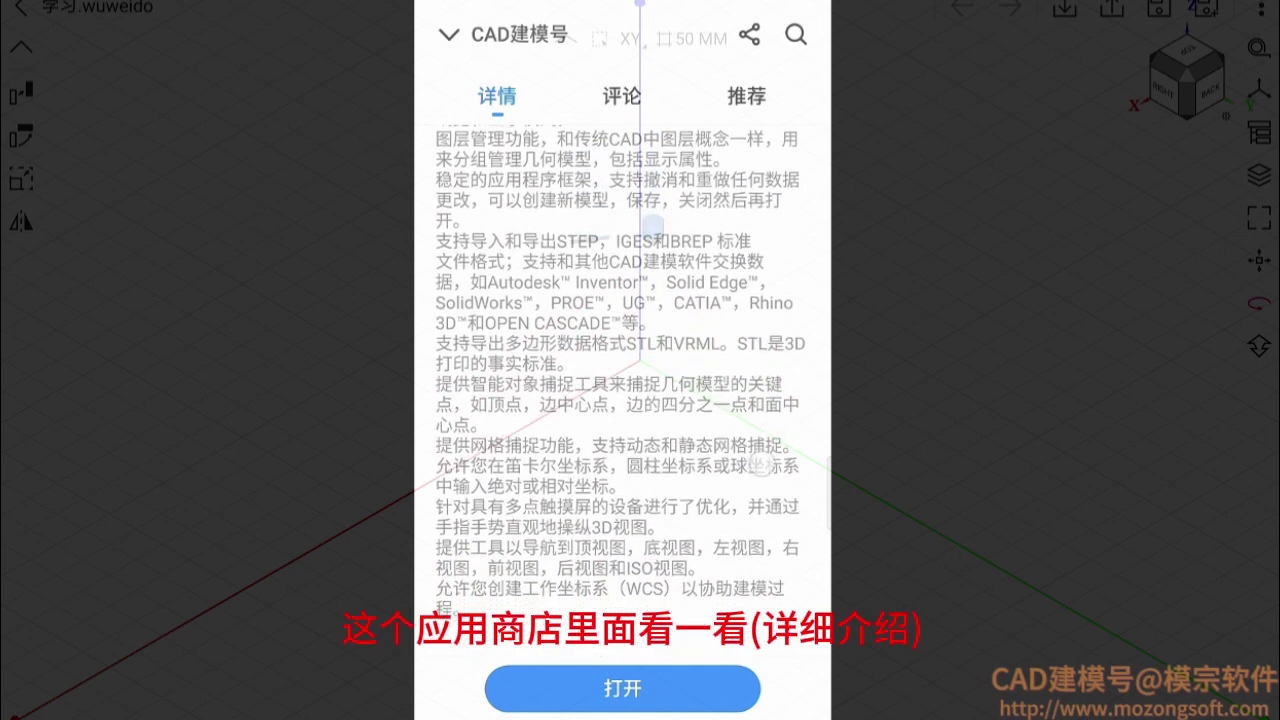
pyautogui.scroll(-1, 762, 465)
pyautogui.scroll(-1, 652, 228)
pyautogui.scroll(-1, 652, 228)
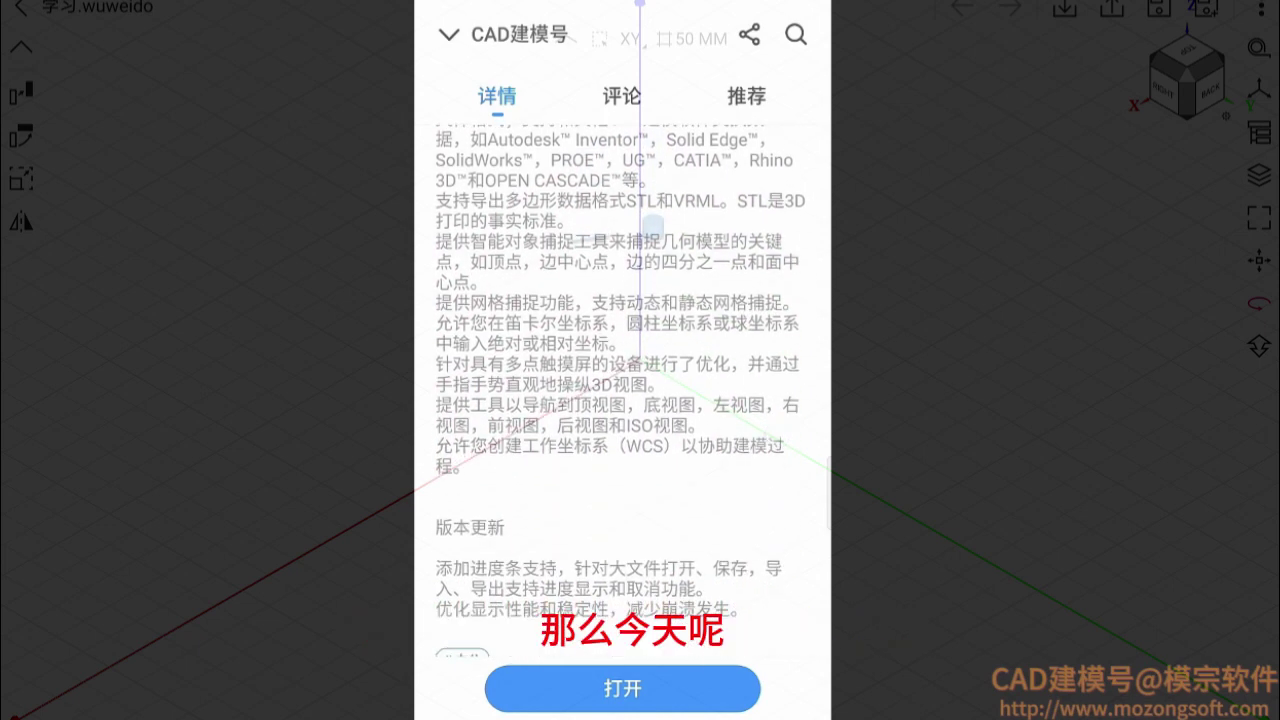
pyautogui.scroll(1, 652, 228)
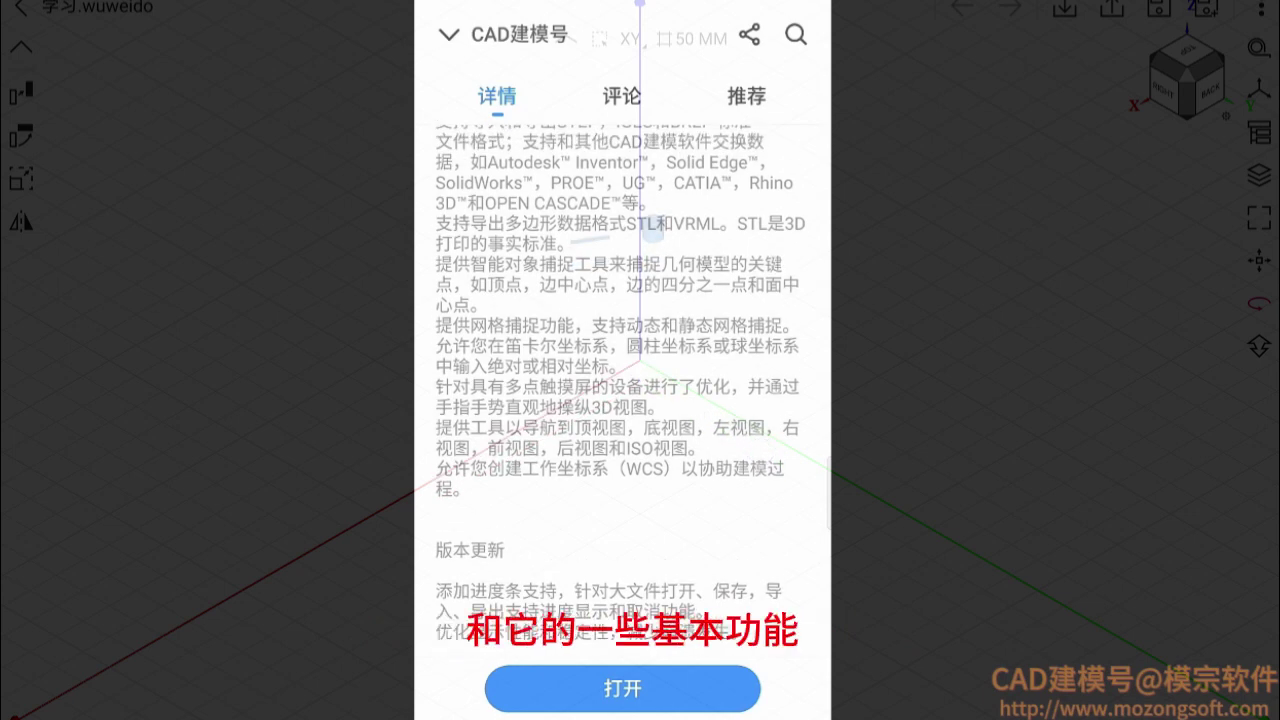
pyautogui.scroll(5, 652, 232)
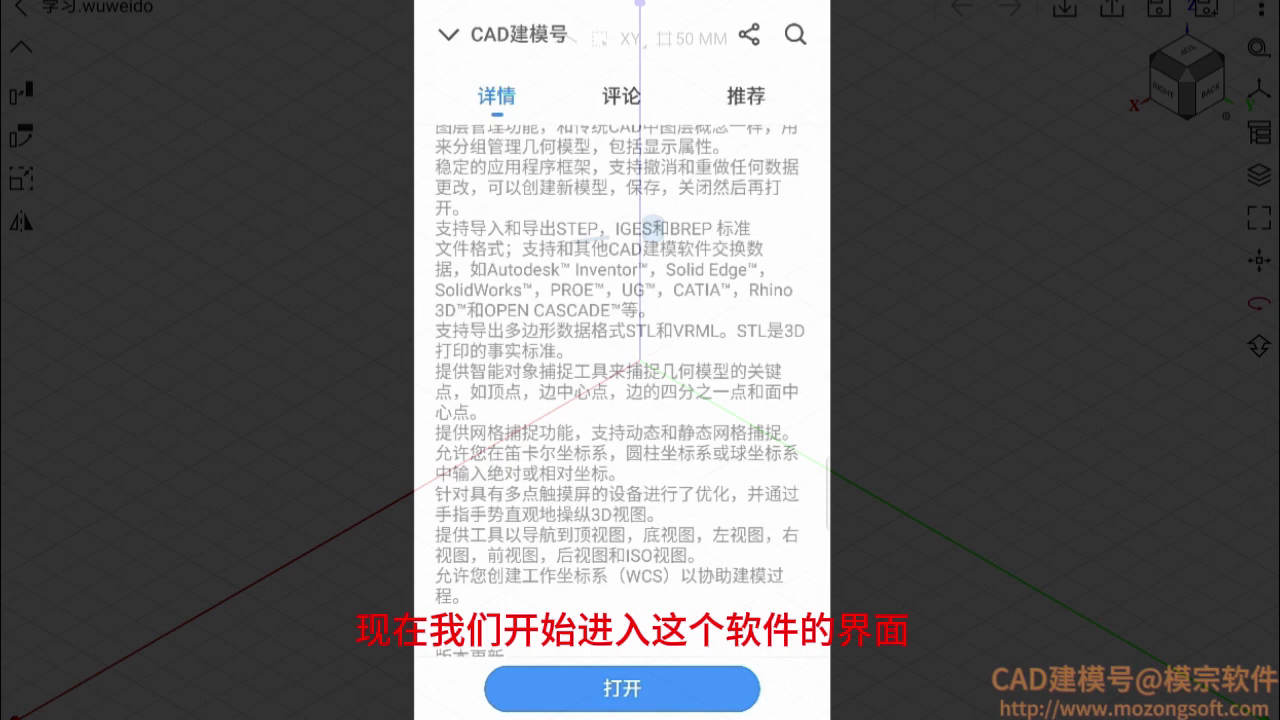
pyautogui.click(658, 681)
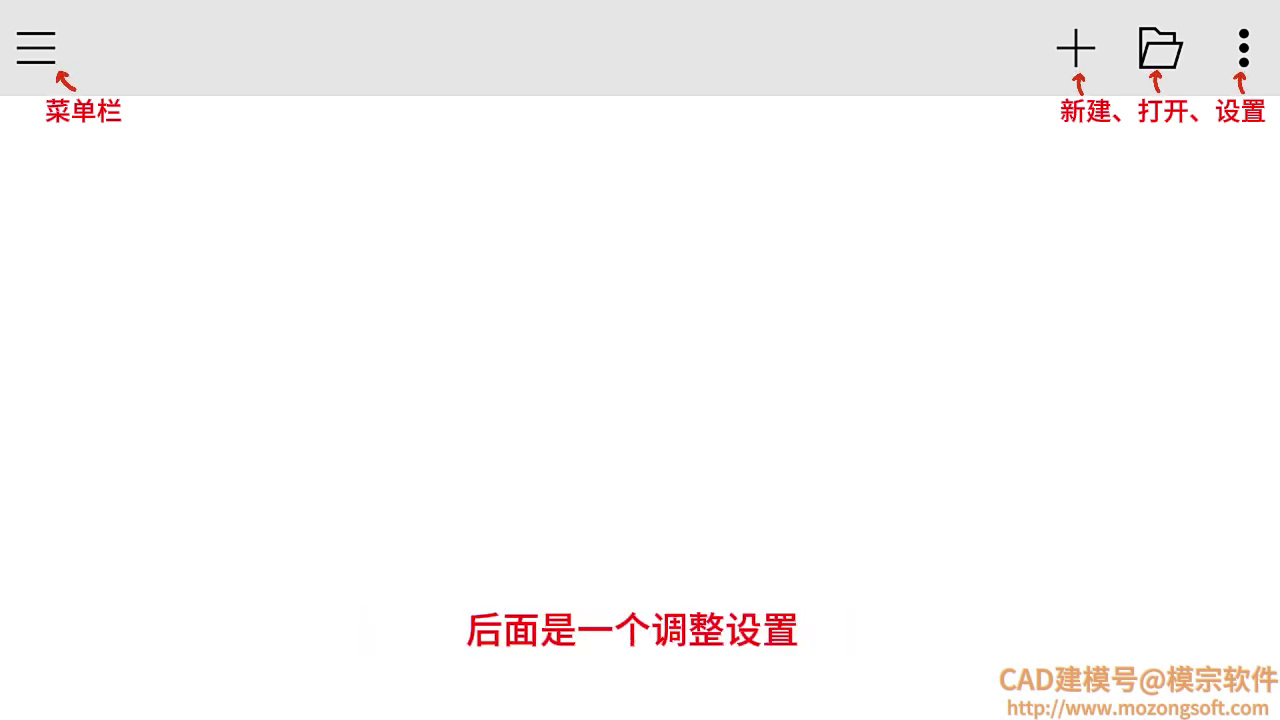
# Show the overflow menu offering 调色板, 锁定竖屏 and 退出全屏.
pyautogui.click(1243, 48)
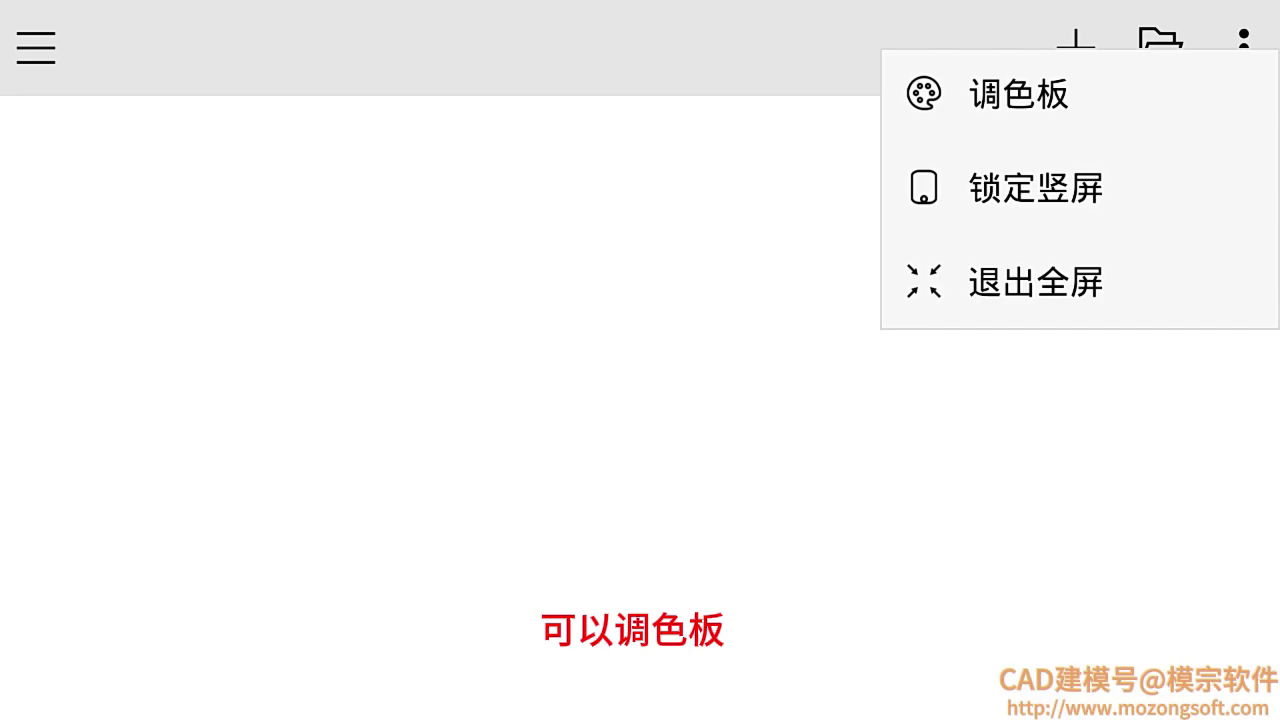
# Browse the 前景色 colour list in 调色板, then close it without changing any colour.
pyautogui.click(1018, 94)
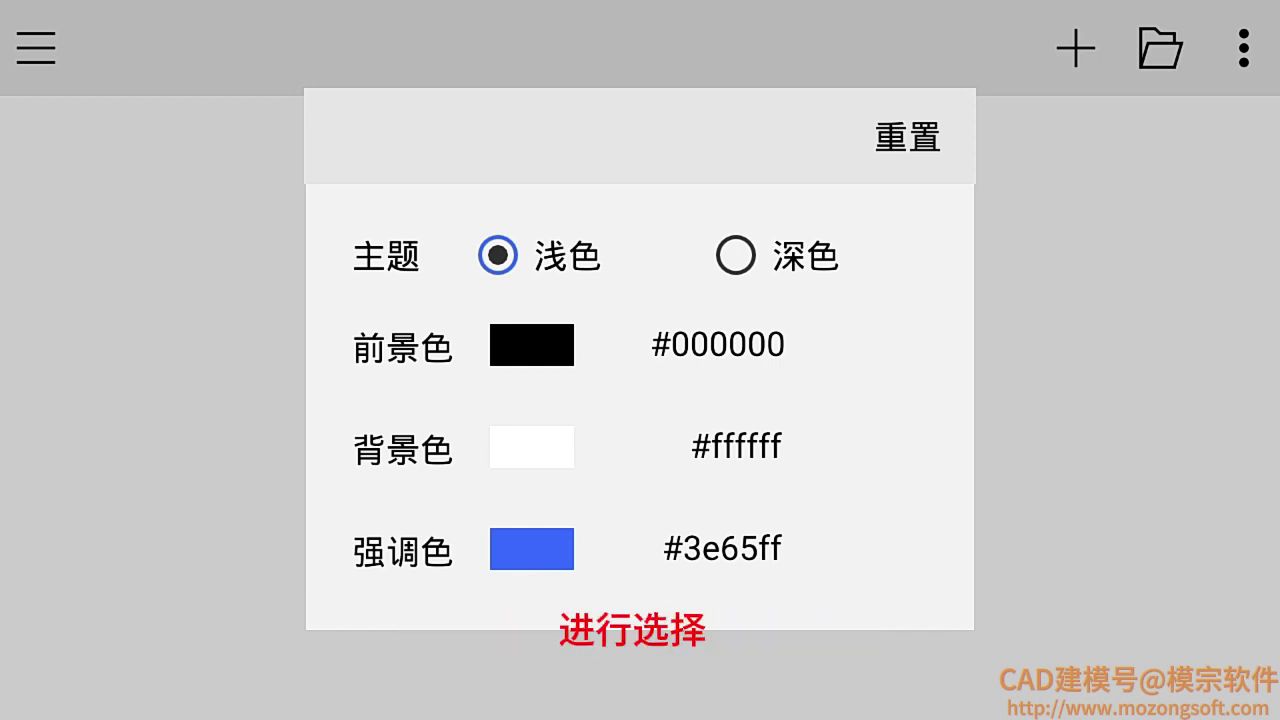
pyautogui.click(594, 337)
pyautogui.moveTo(745, 495); pyautogui.dragTo(745, 241)
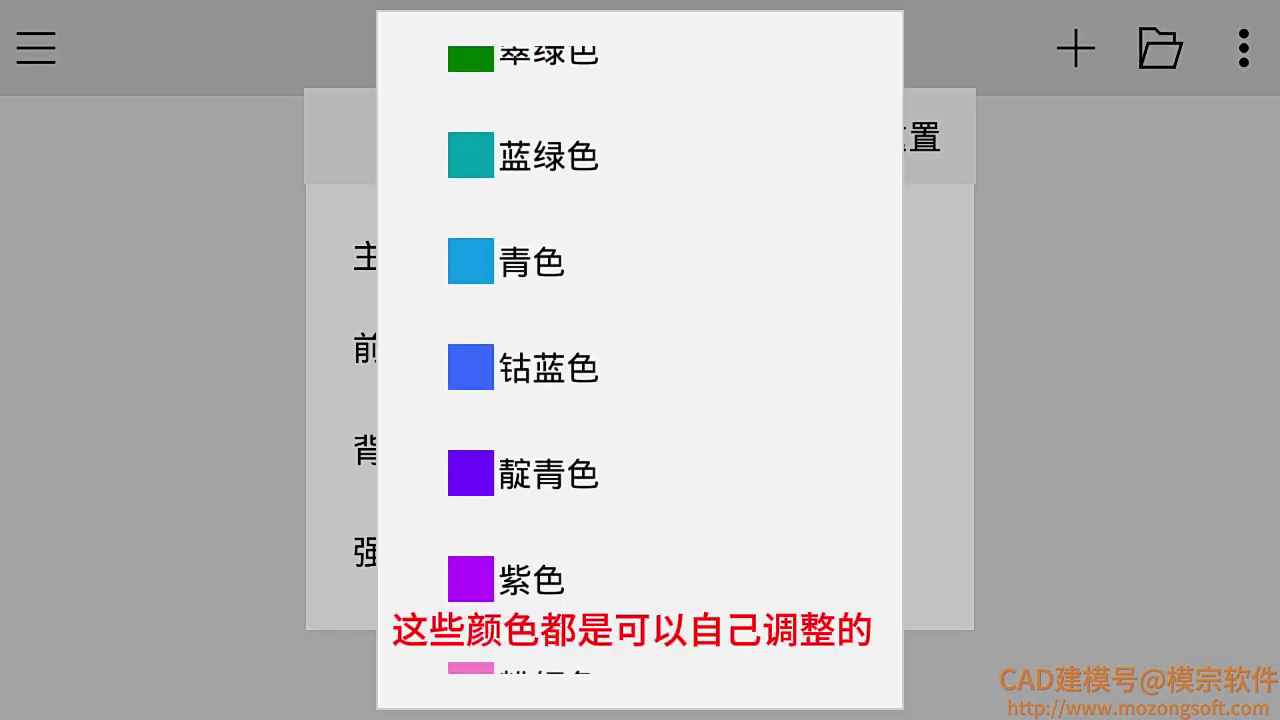
pyautogui.click(1129, 364)
pyautogui.click(1130, 275)
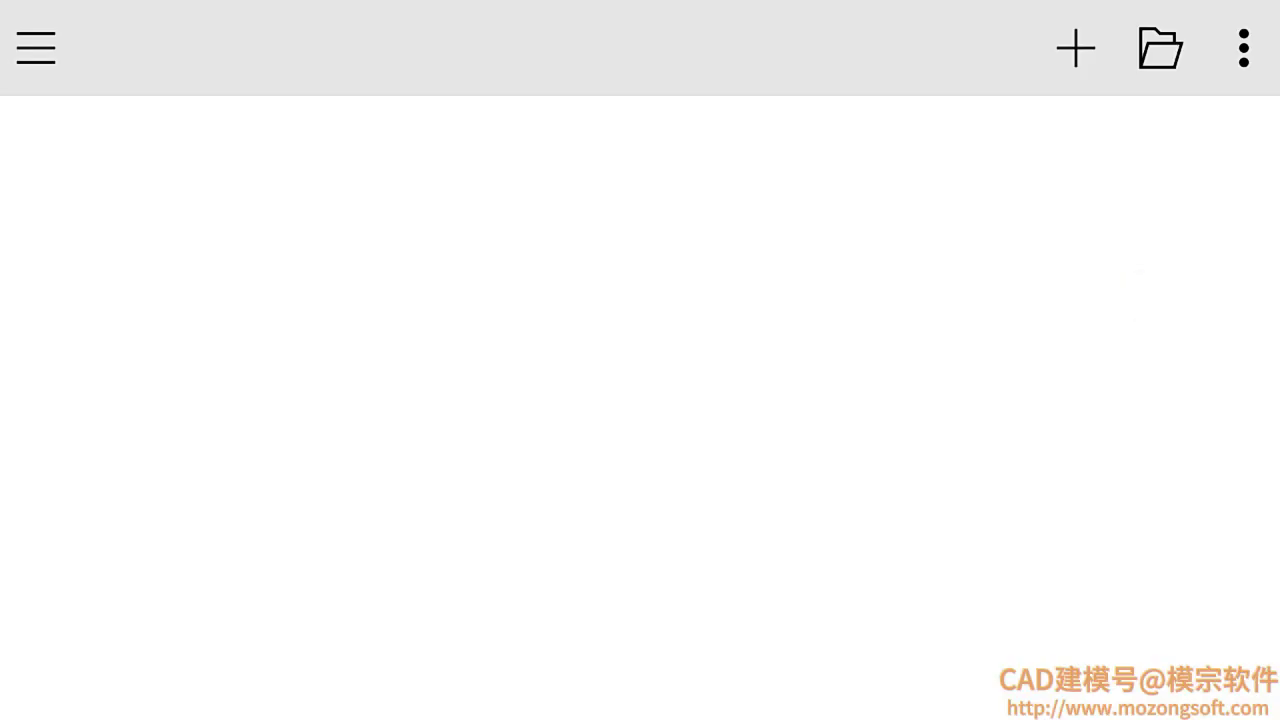
pyautogui.click(36, 47)
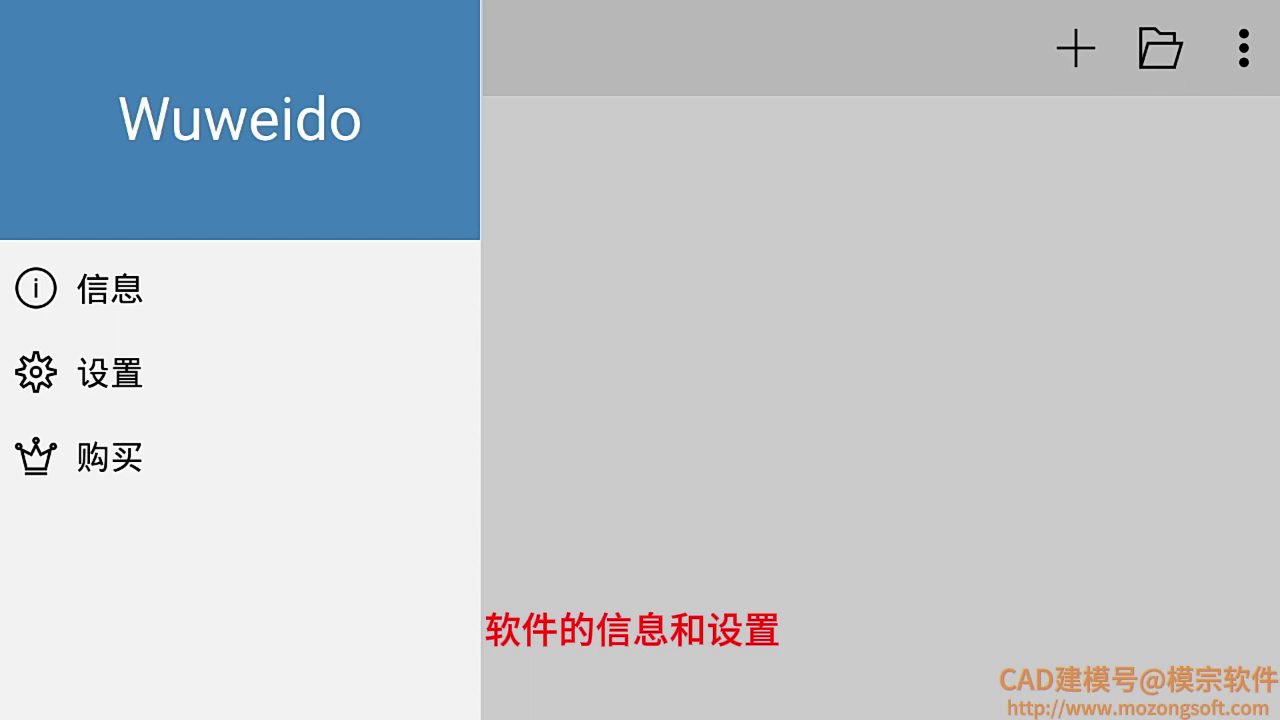
# View the 信息 page with version 2.2.74 and its website, forum and social links.
pyautogui.click(110, 289)
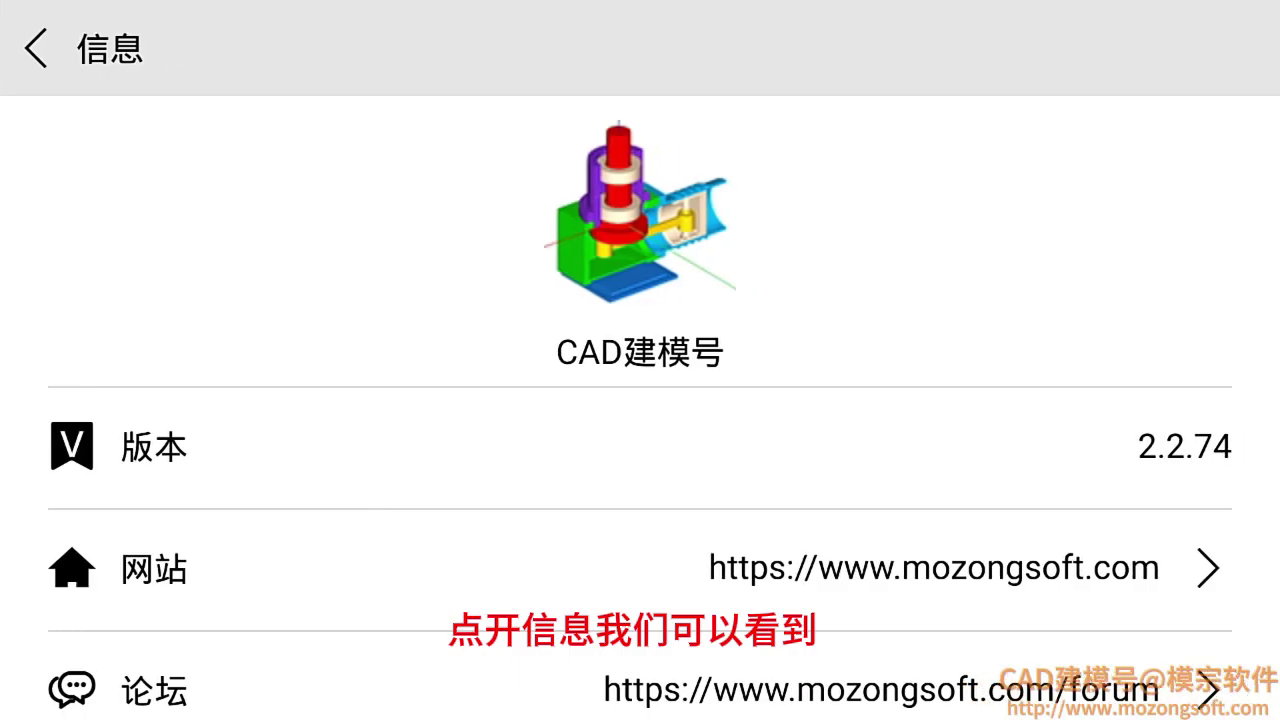
pyautogui.moveTo(1020, 540); pyautogui.dragTo(1046, 389)
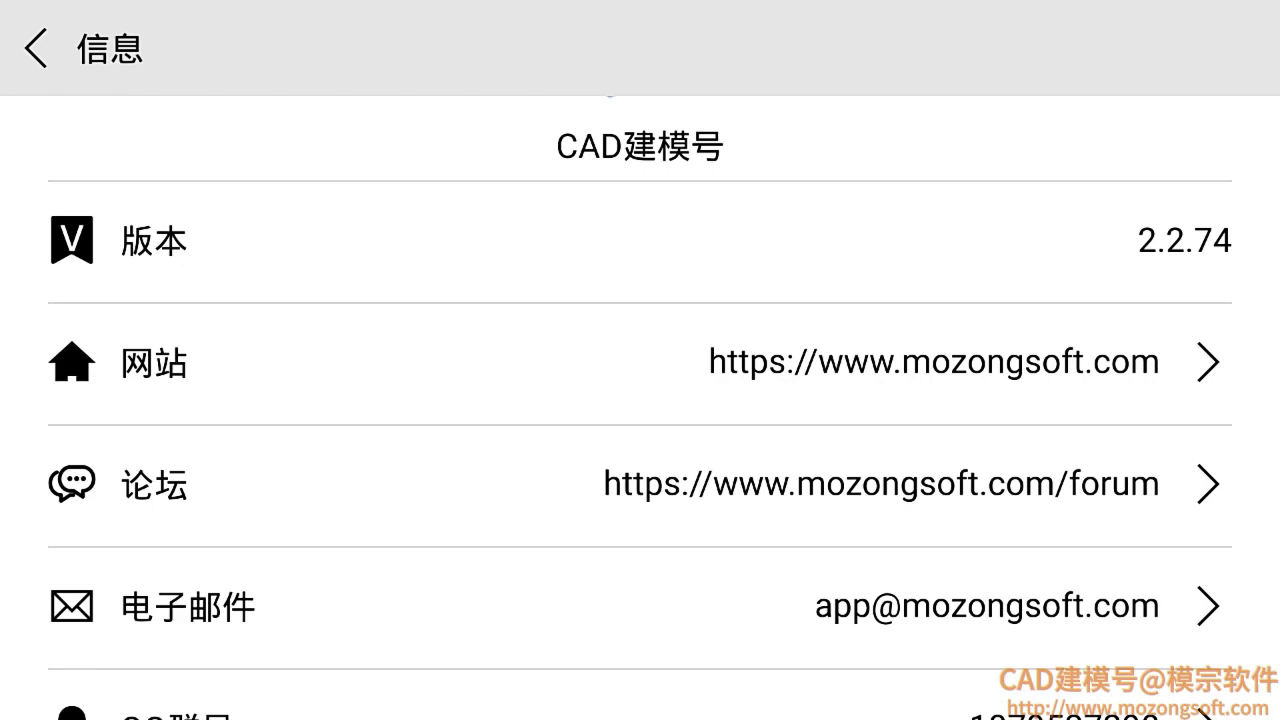
pyautogui.moveTo(1025, 540); pyautogui.dragTo(1042, 378)
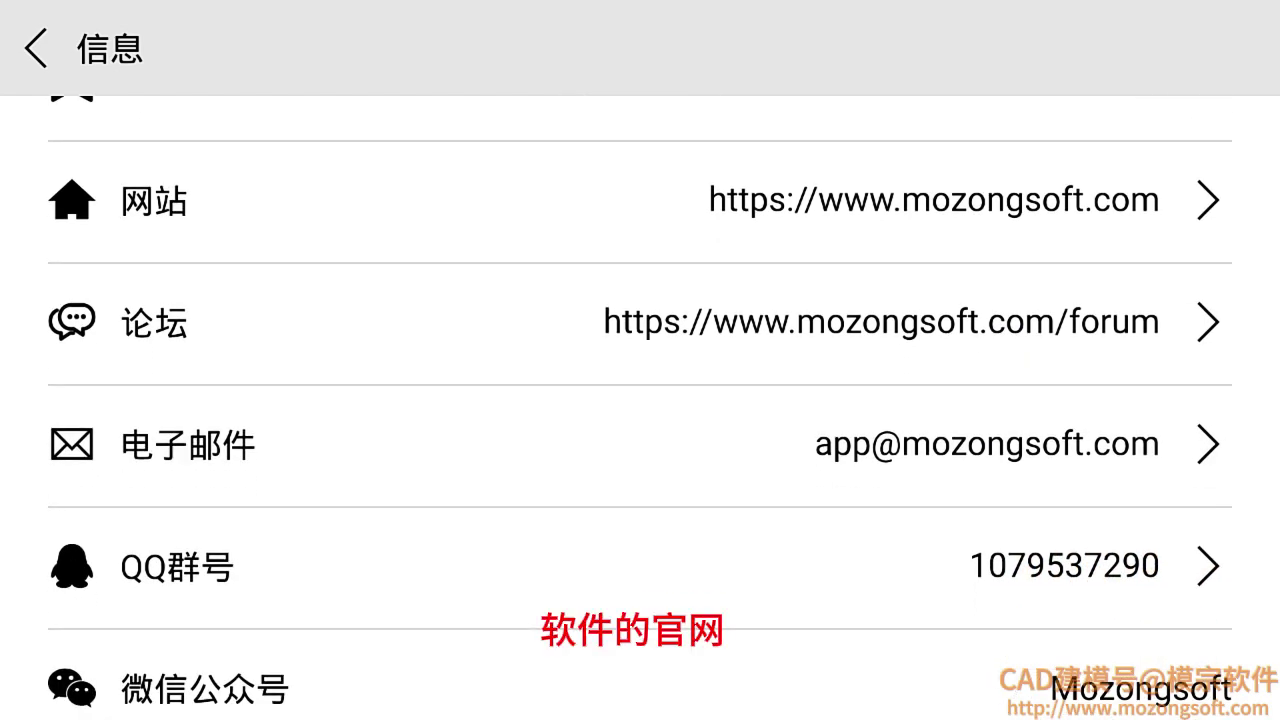
pyautogui.moveTo(1080, 505); pyautogui.dragTo(1091, 380)
pyautogui.moveTo(1050, 513); pyautogui.dragTo(1080, 374)
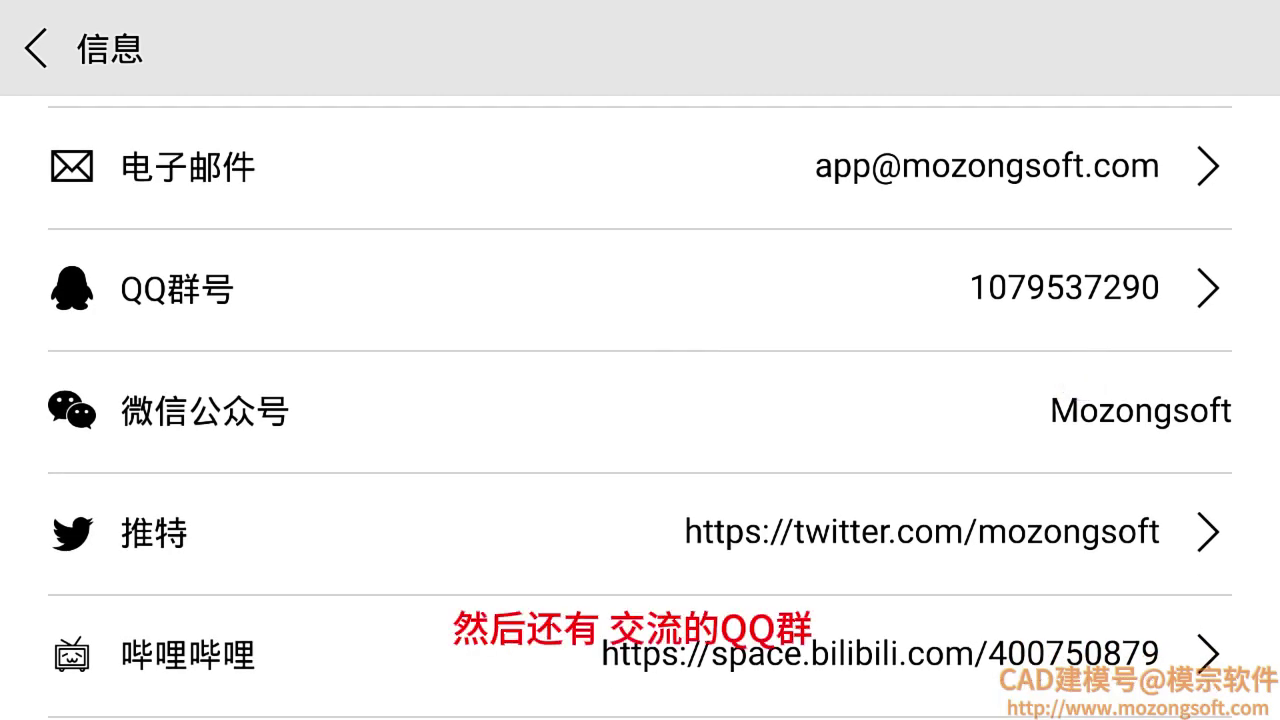
pyautogui.moveTo(1005, 565); pyautogui.dragTo(1065, 300)
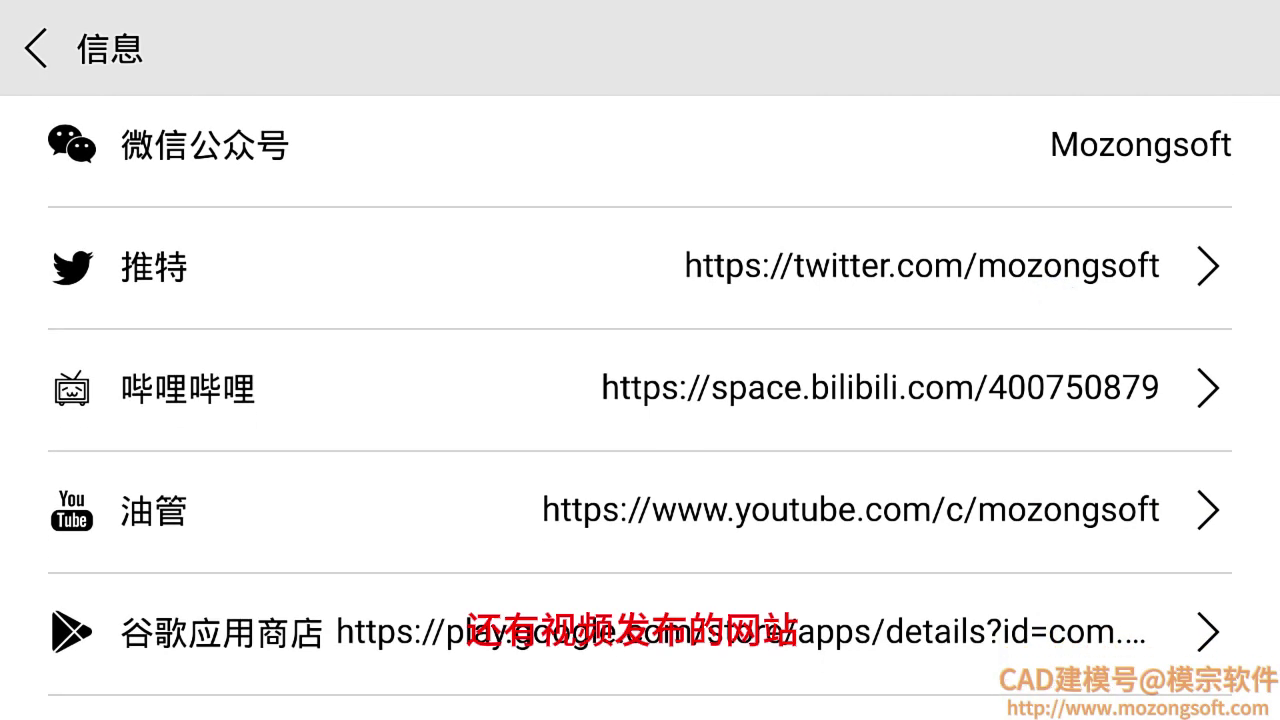
pyautogui.moveTo(1043, 524); pyautogui.dragTo(1047, 503)
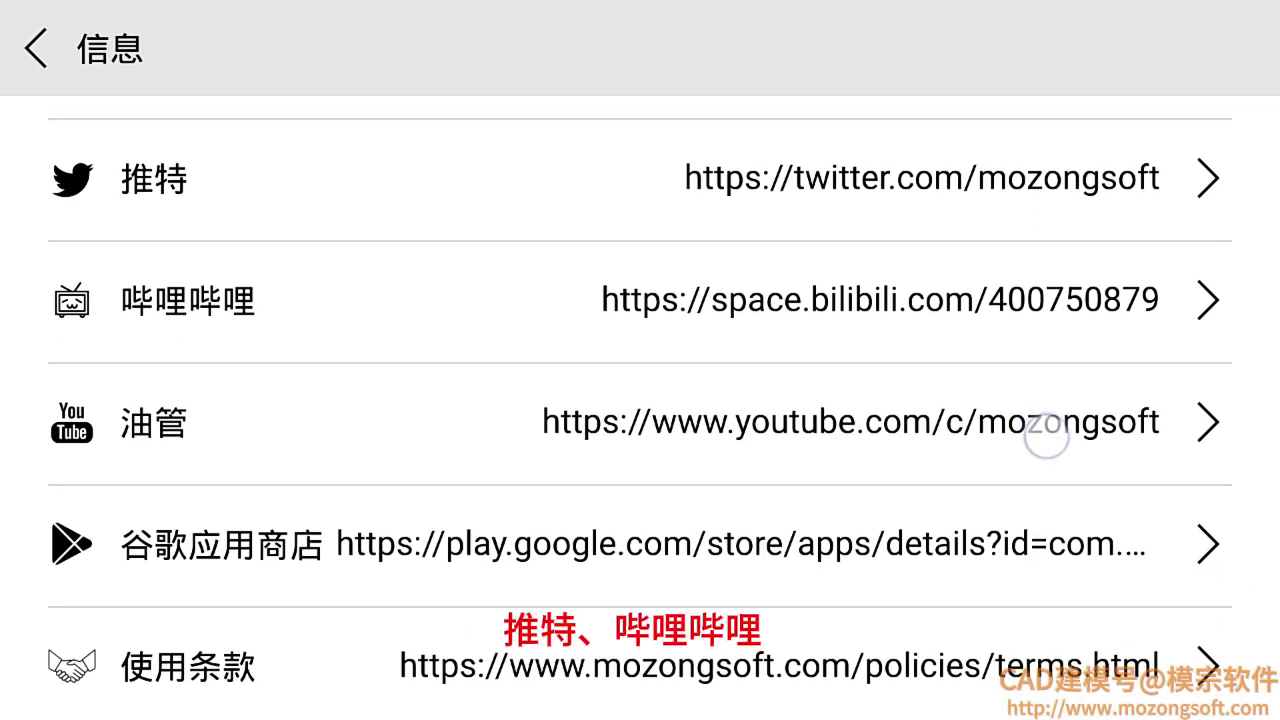
pyautogui.moveTo(1050, 322); pyautogui.dragTo(1057, 497)
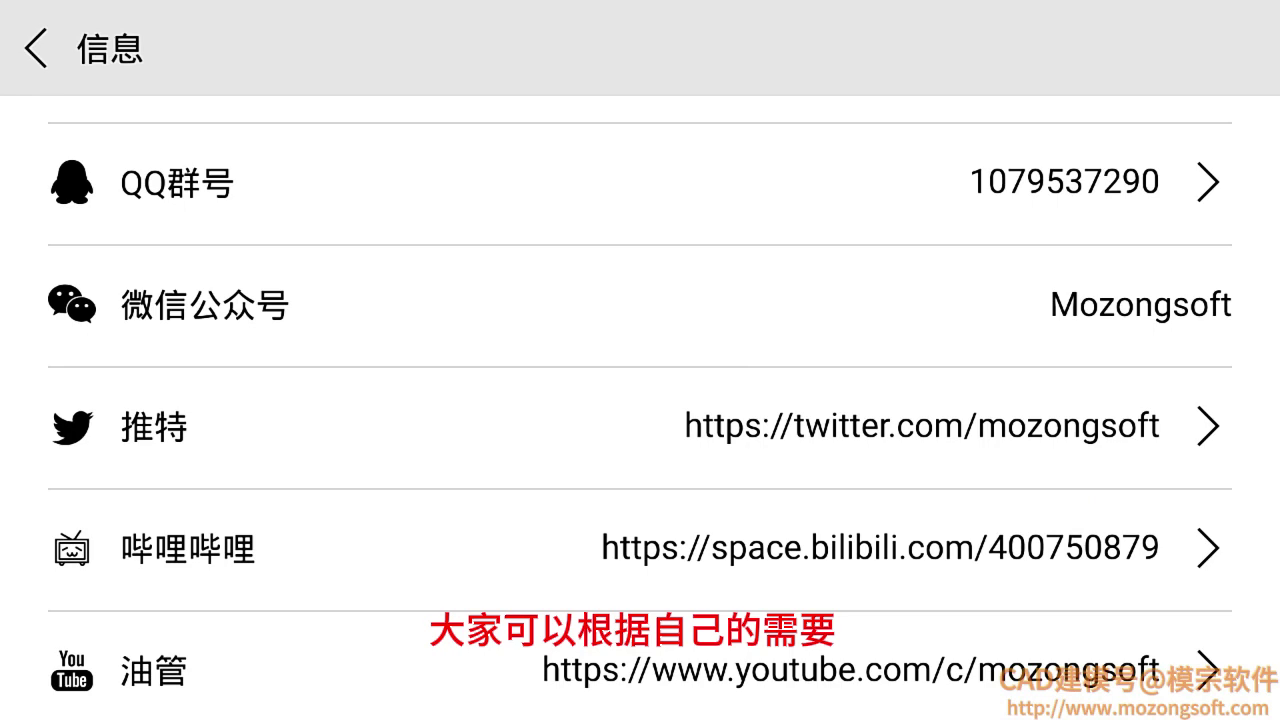
pyautogui.moveTo(1034, 391); pyautogui.dragTo(1022, 526)
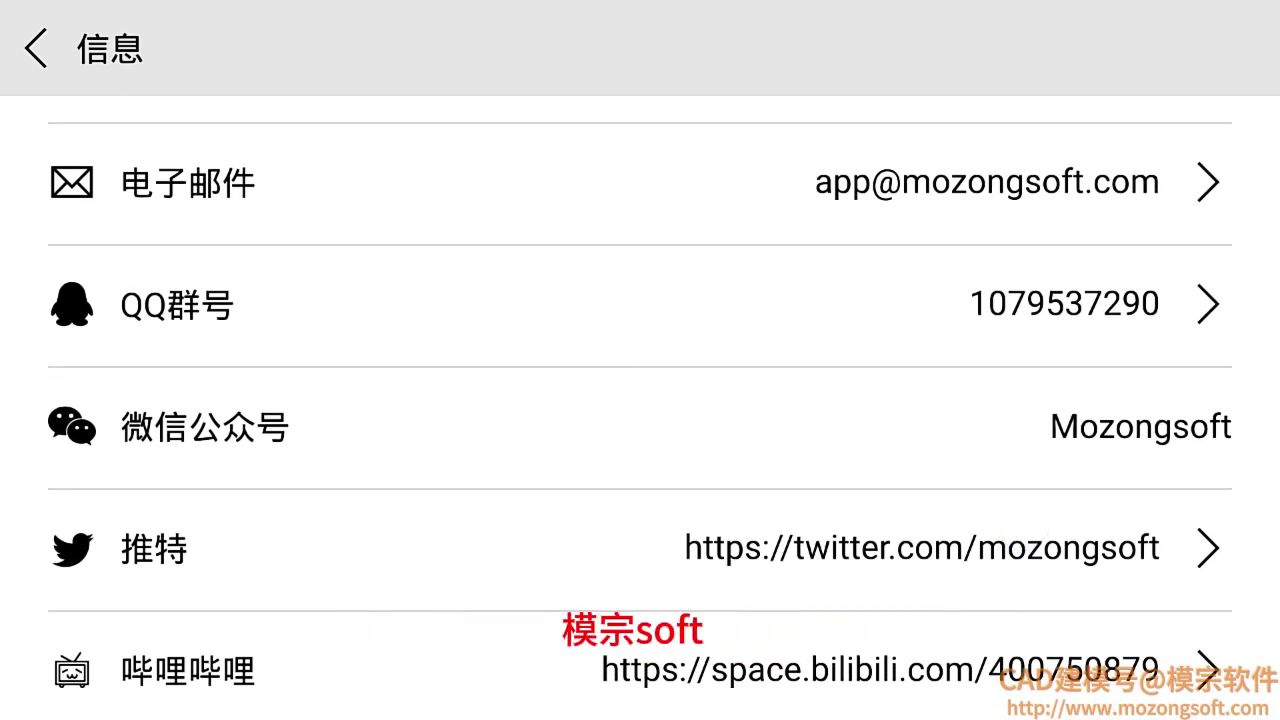
pyautogui.click(36, 48)
# Go to the 设置 page and dismiss the colour palette that pops up.
pyautogui.click(34, 48)
pyautogui.click(60, 371)
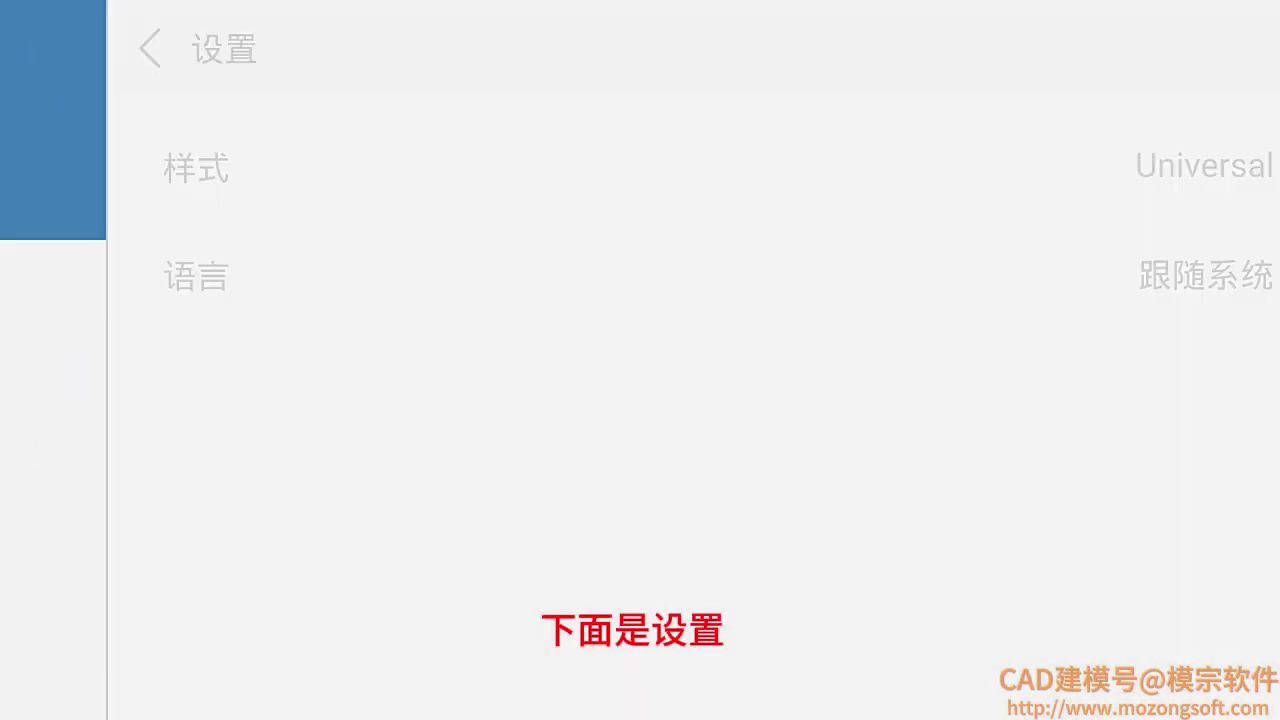
pyautogui.click(1243, 48)
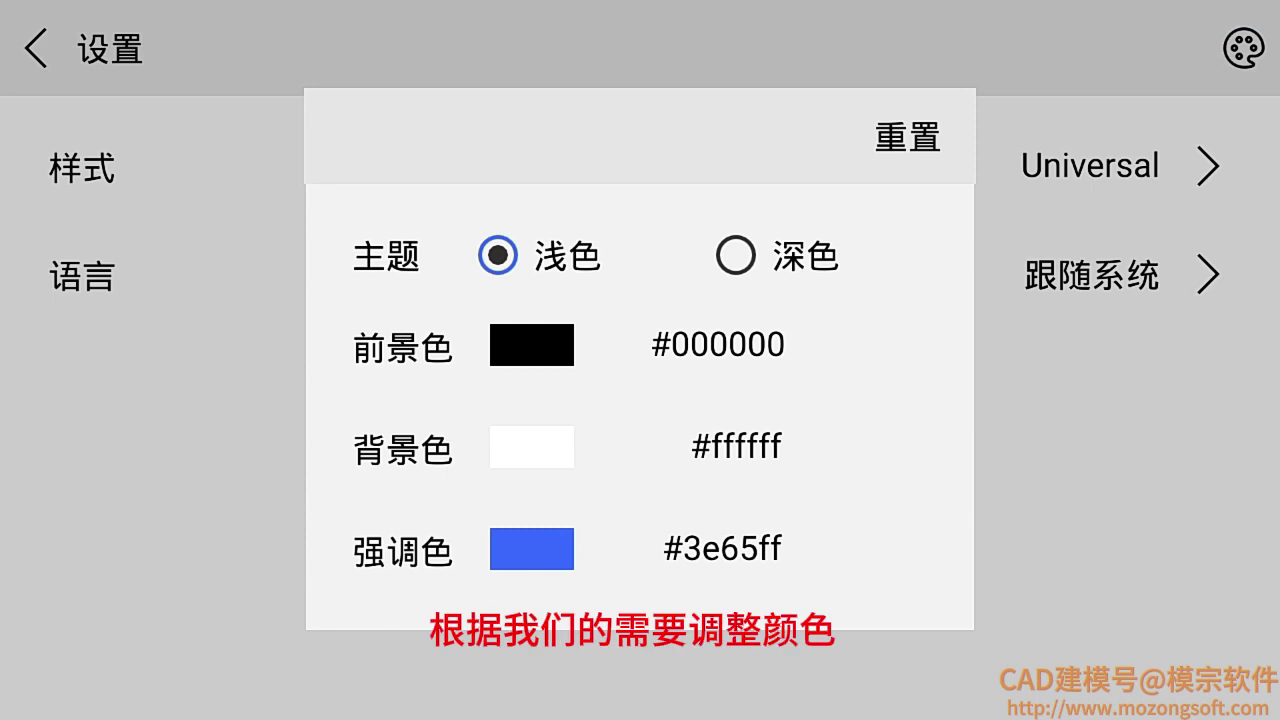
pyautogui.press('Escape')
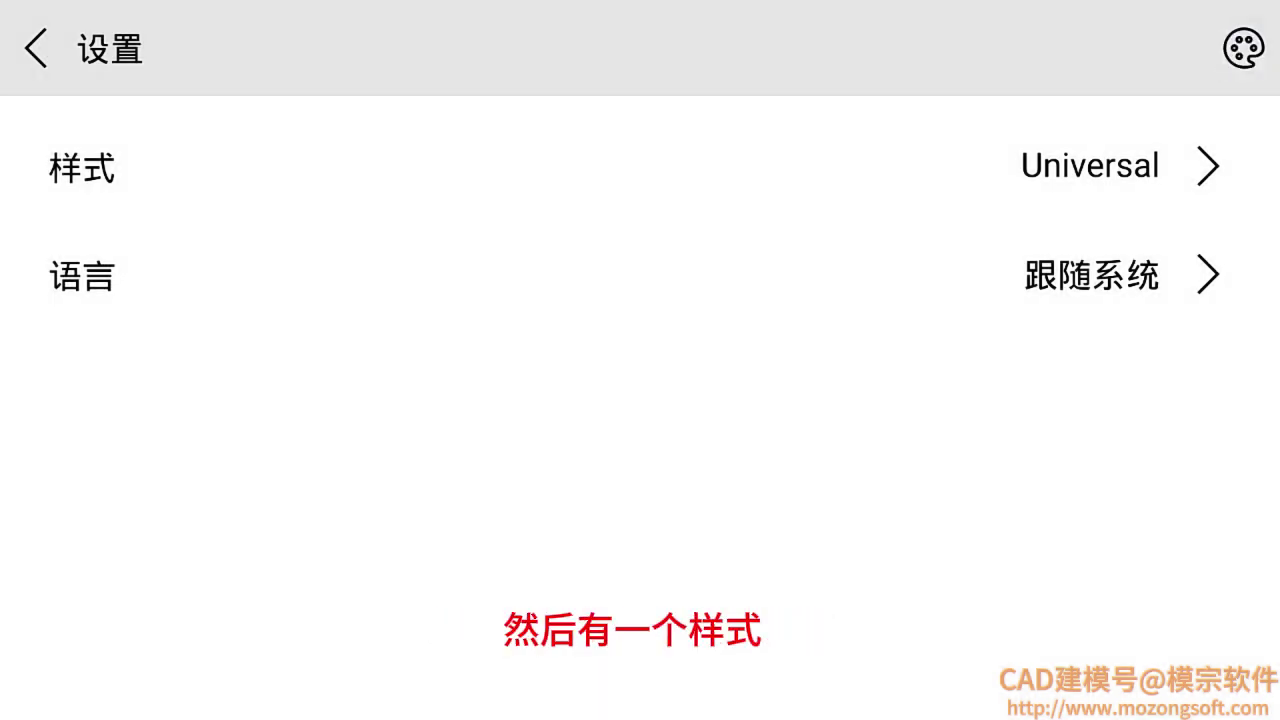
# Switch 样式 to Material, then set it back to Universal.
pyautogui.click(1210, 166)
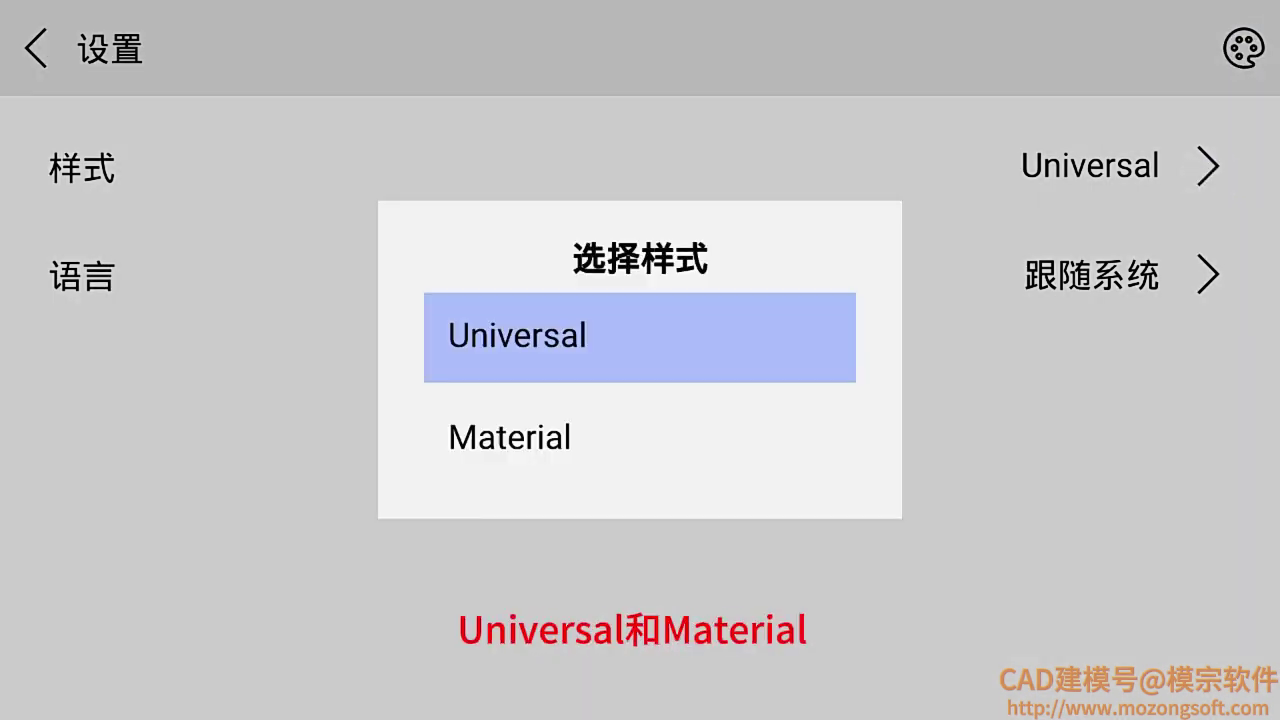
pyautogui.click(509, 437)
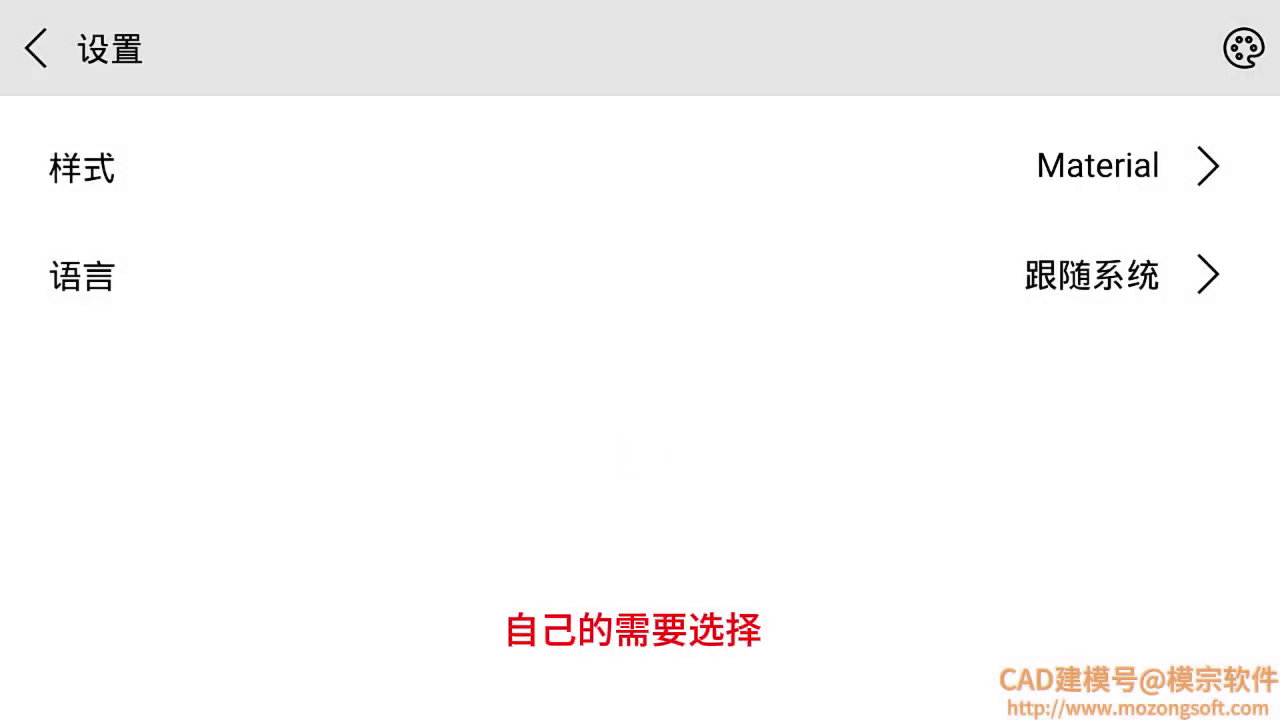
pyautogui.click(1243, 47)
pyautogui.click(1103, 457)
pyautogui.click(1208, 166)
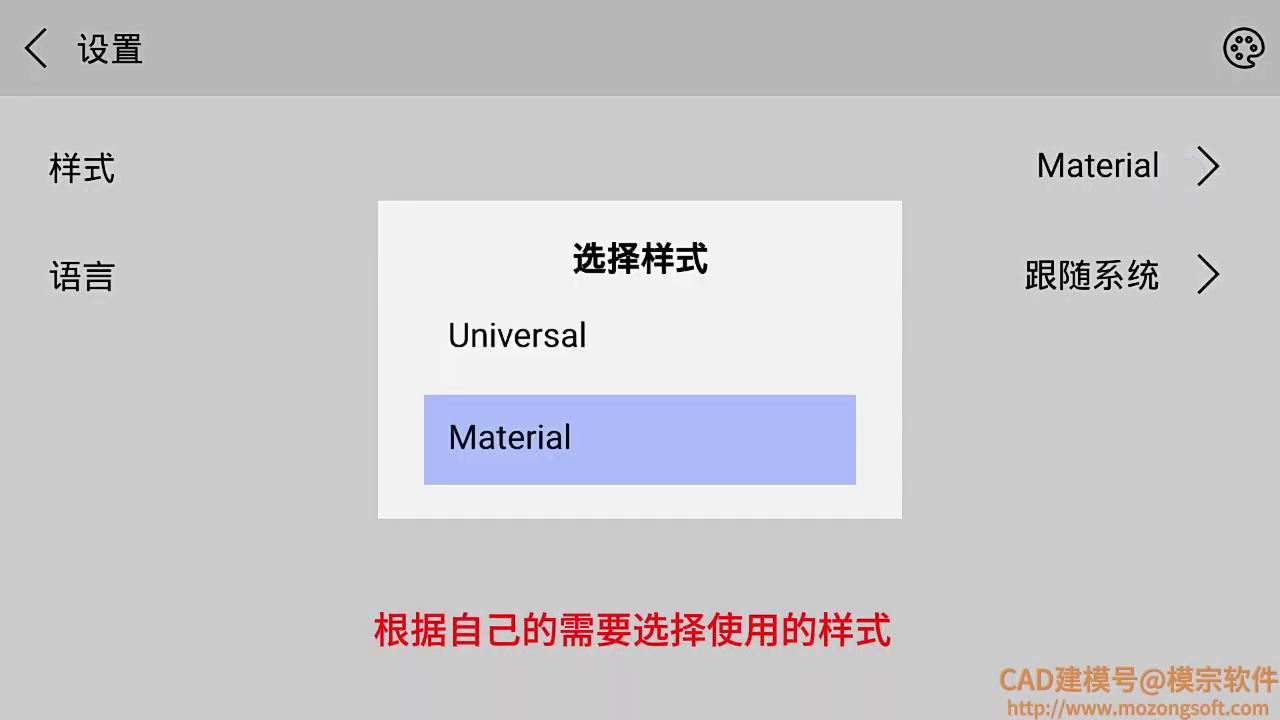
pyautogui.click(738, 335)
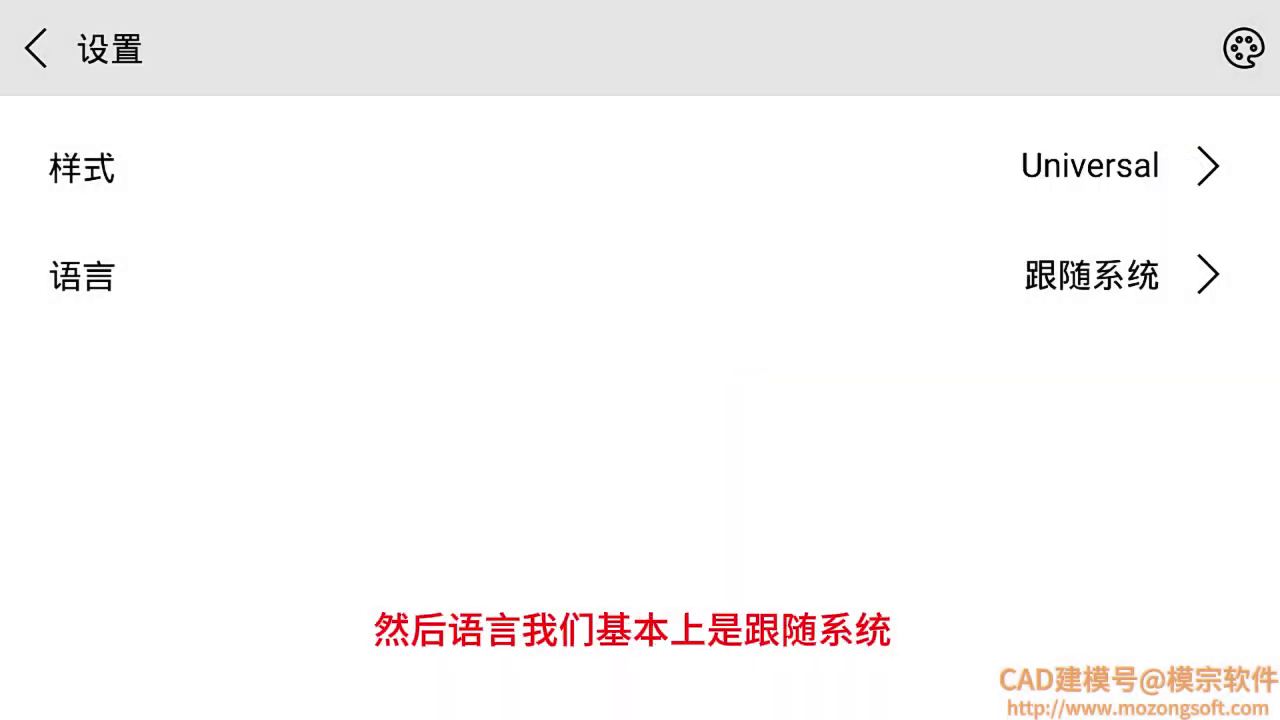
# Browse the 沙盒 file list, then the 外部卡/001建模 folder of .wuweido models.
pyautogui.click(36, 47)
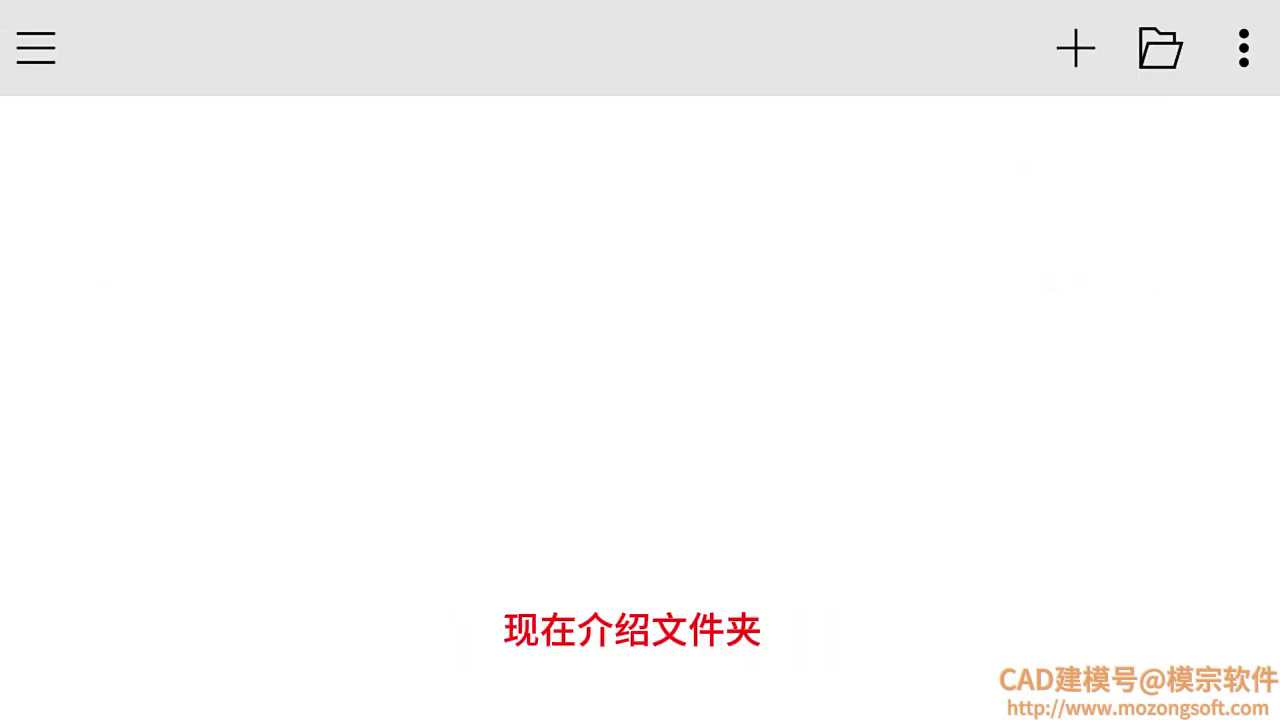
pyautogui.click(1160, 47)
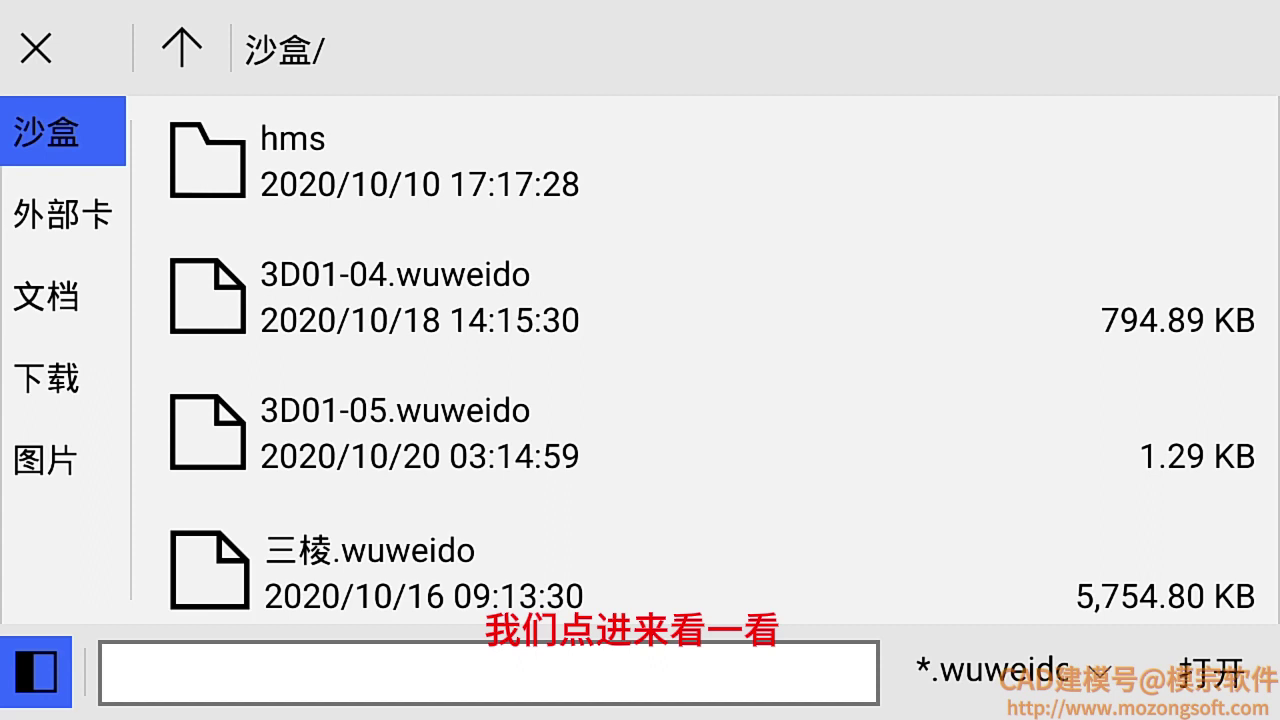
pyautogui.moveTo(951, 468); pyautogui.dragTo(951, 300)
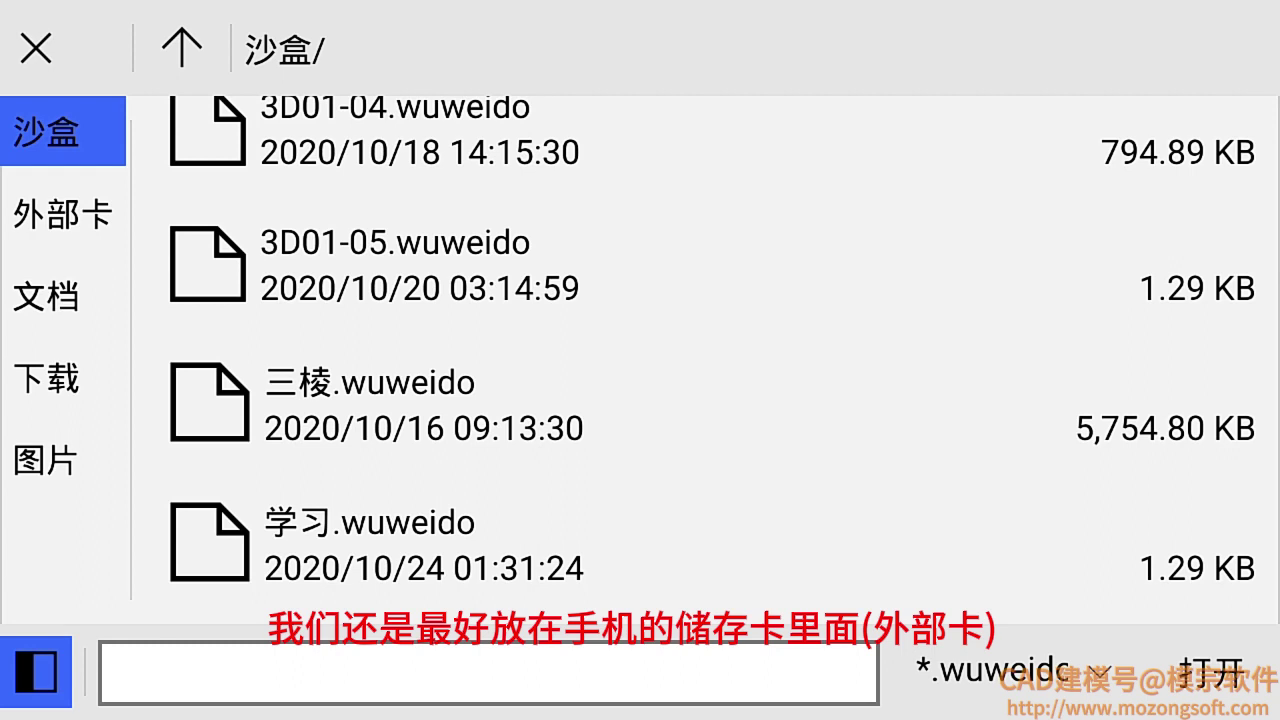
pyautogui.click(60, 214)
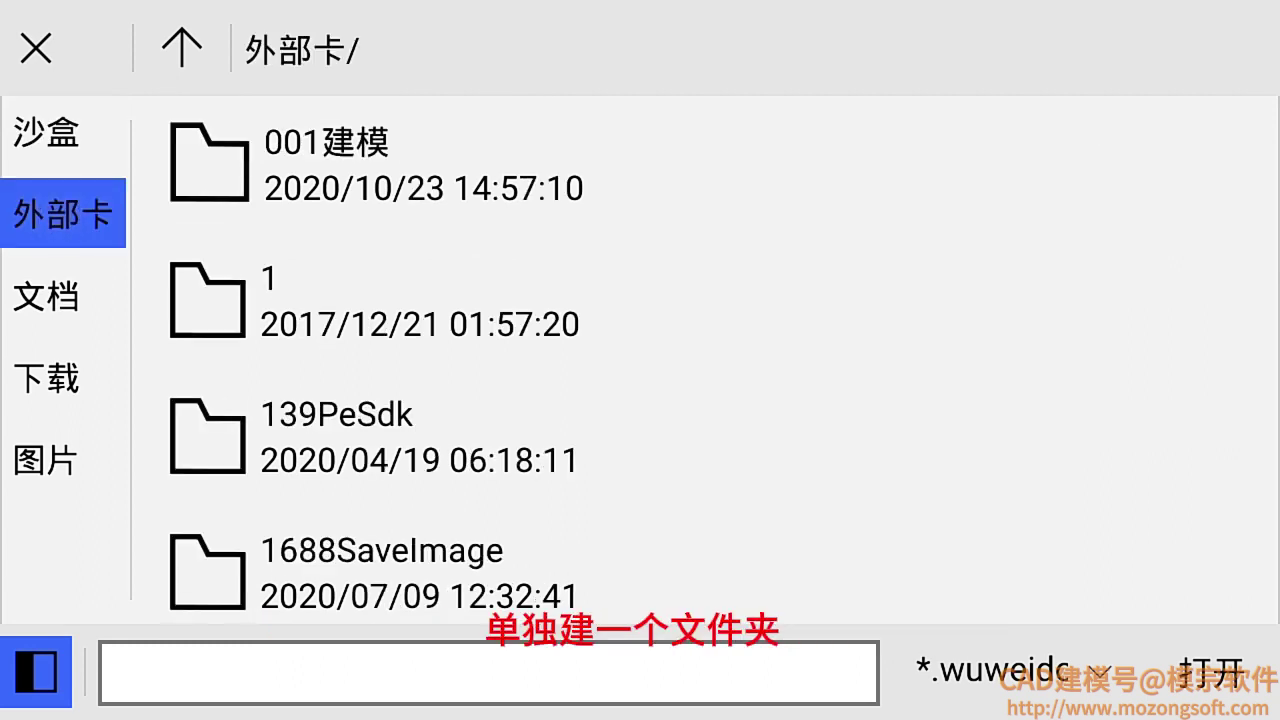
pyautogui.click(300, 160)
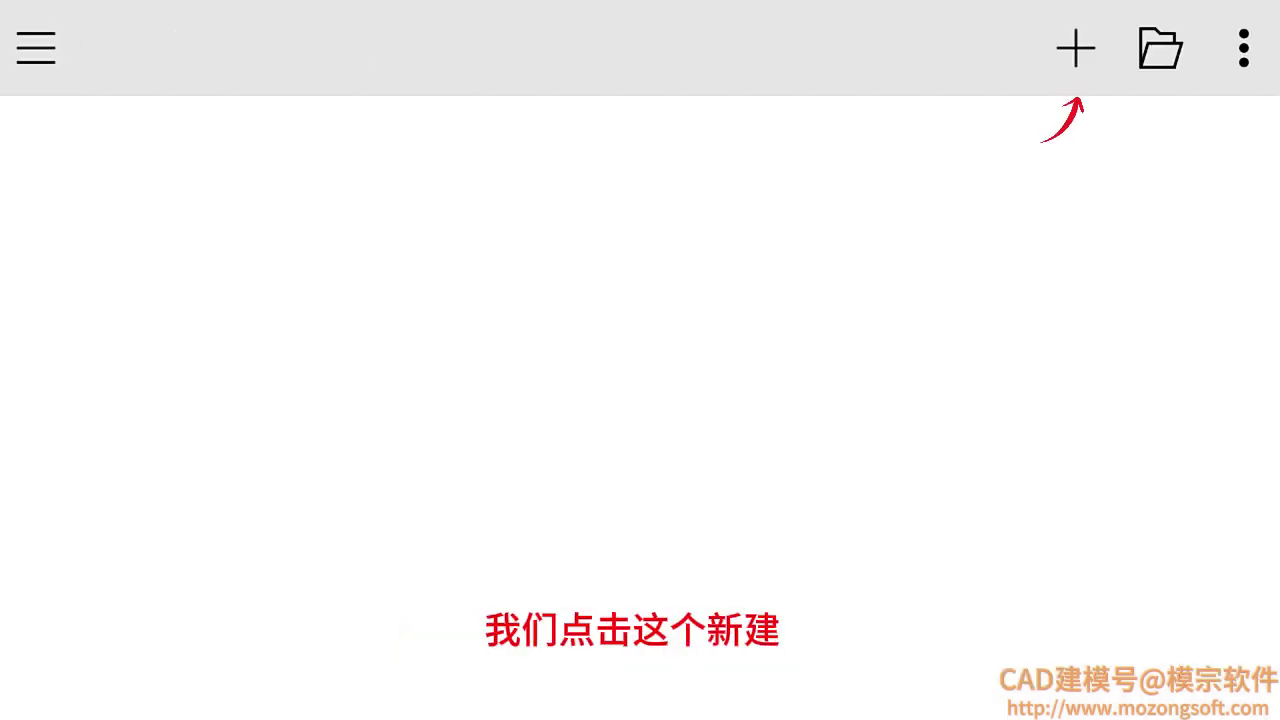
# Create a blank model CAD建模号1 with a 100 毫米 grid using the + button.
pyautogui.click(1080, 54)
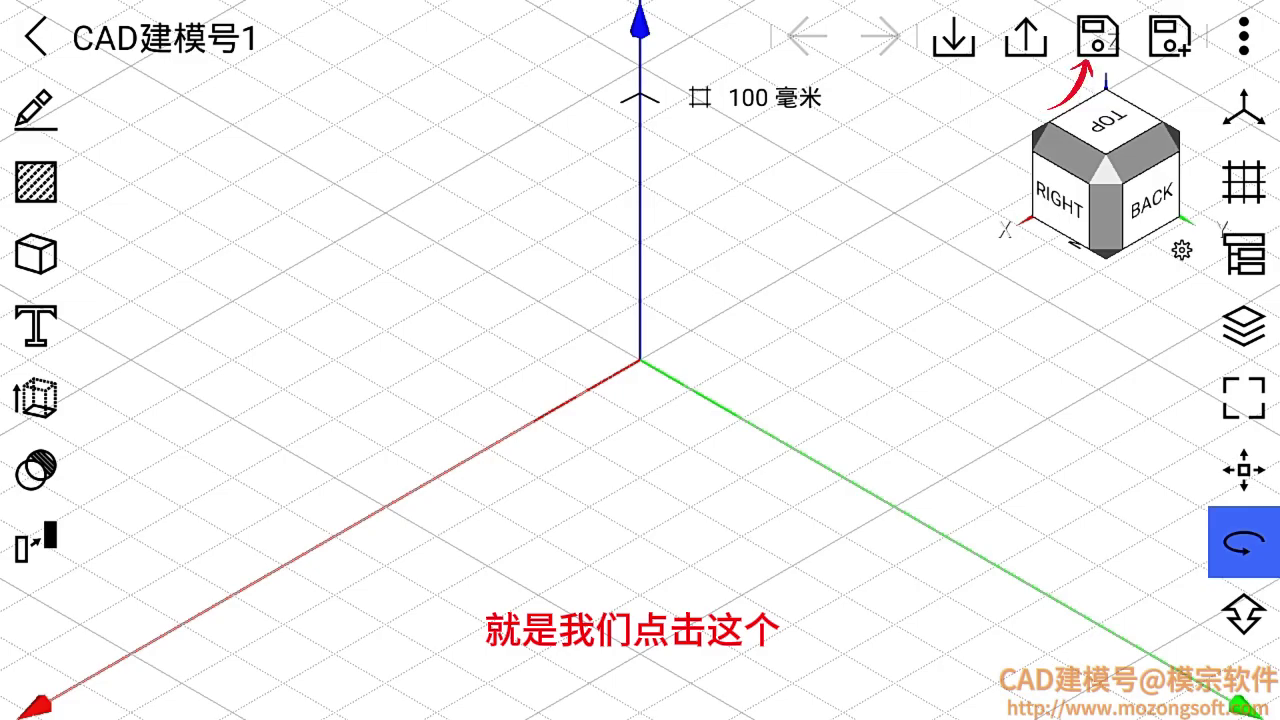
# Enter 学习 as the file name and save the model as 学习.wuweido in the sandbox.
pyautogui.click(1097, 37)
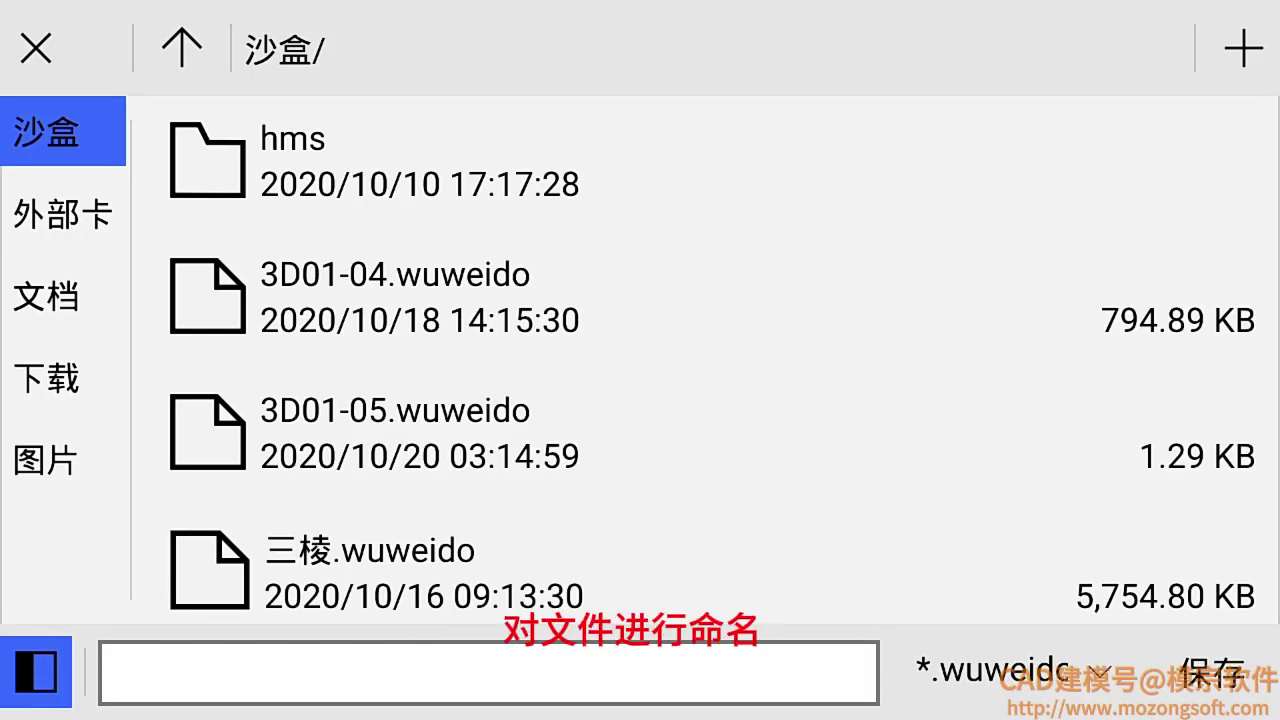
pyautogui.click(486, 671)
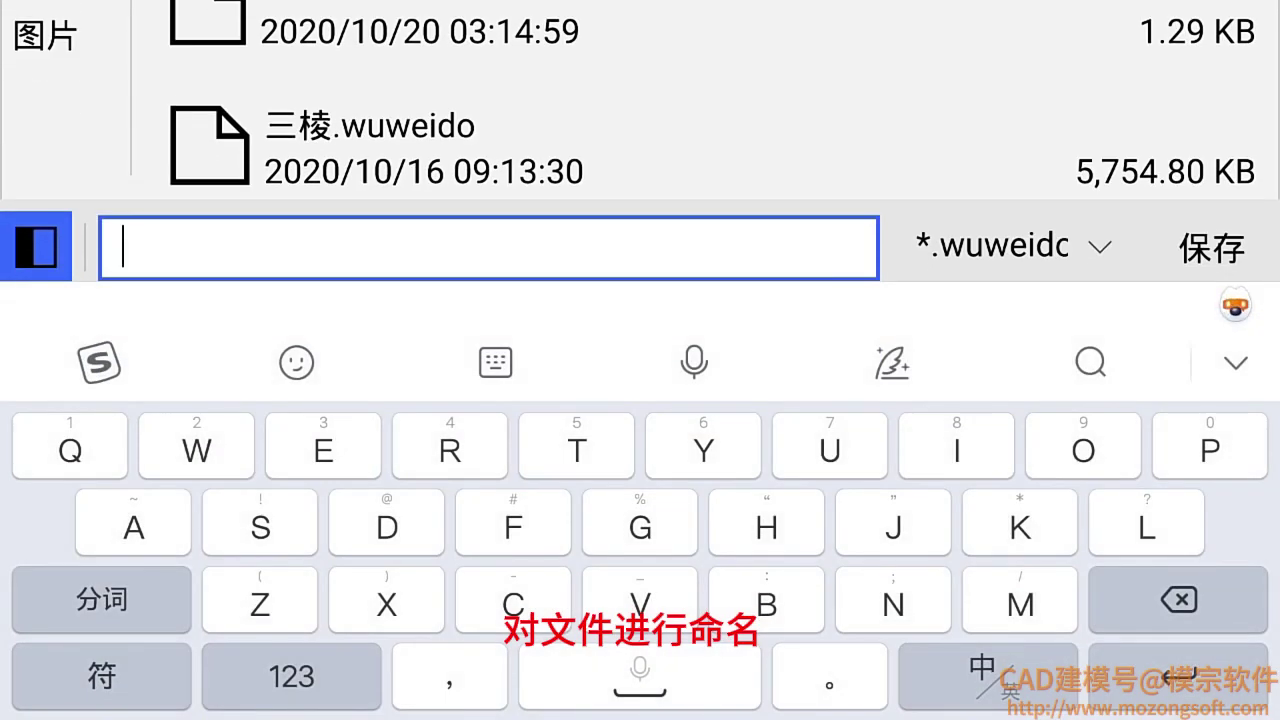
pyautogui.click(386, 604)
pyautogui.click(830, 450)
pyautogui.click(323, 450)
pyautogui.click(386, 604)
pyautogui.click(957, 450)
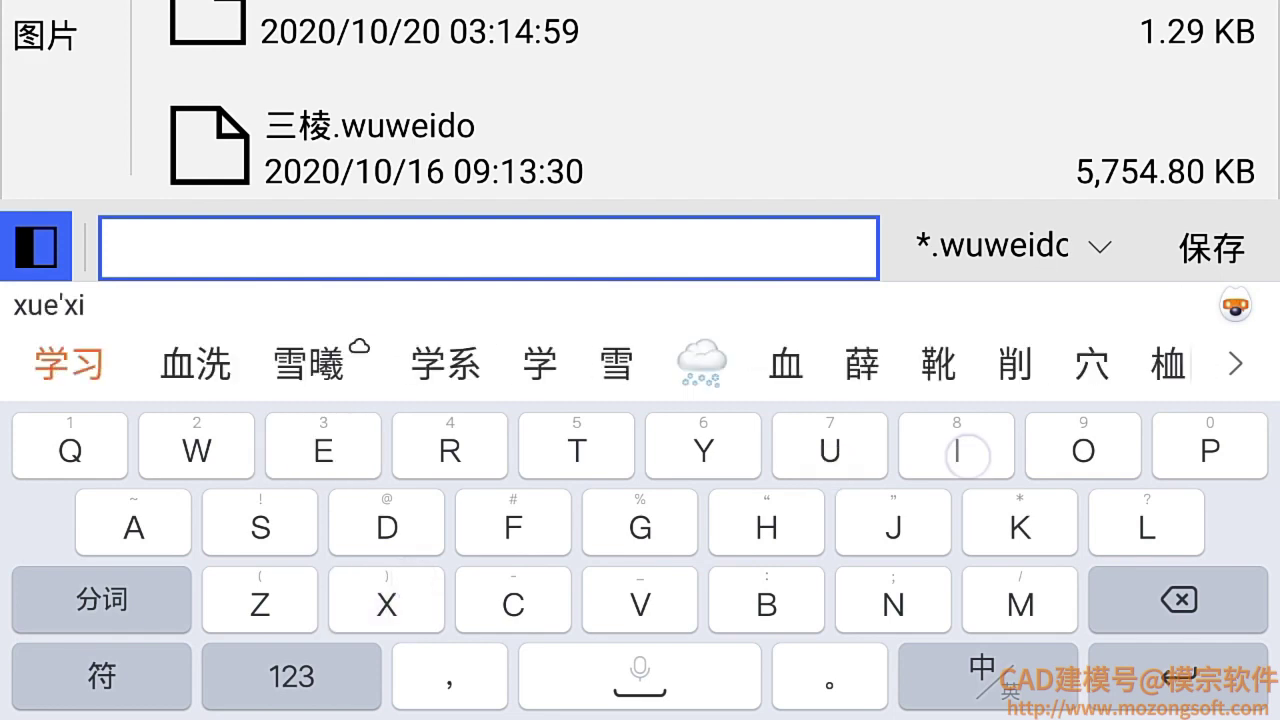
pyautogui.click(52, 364)
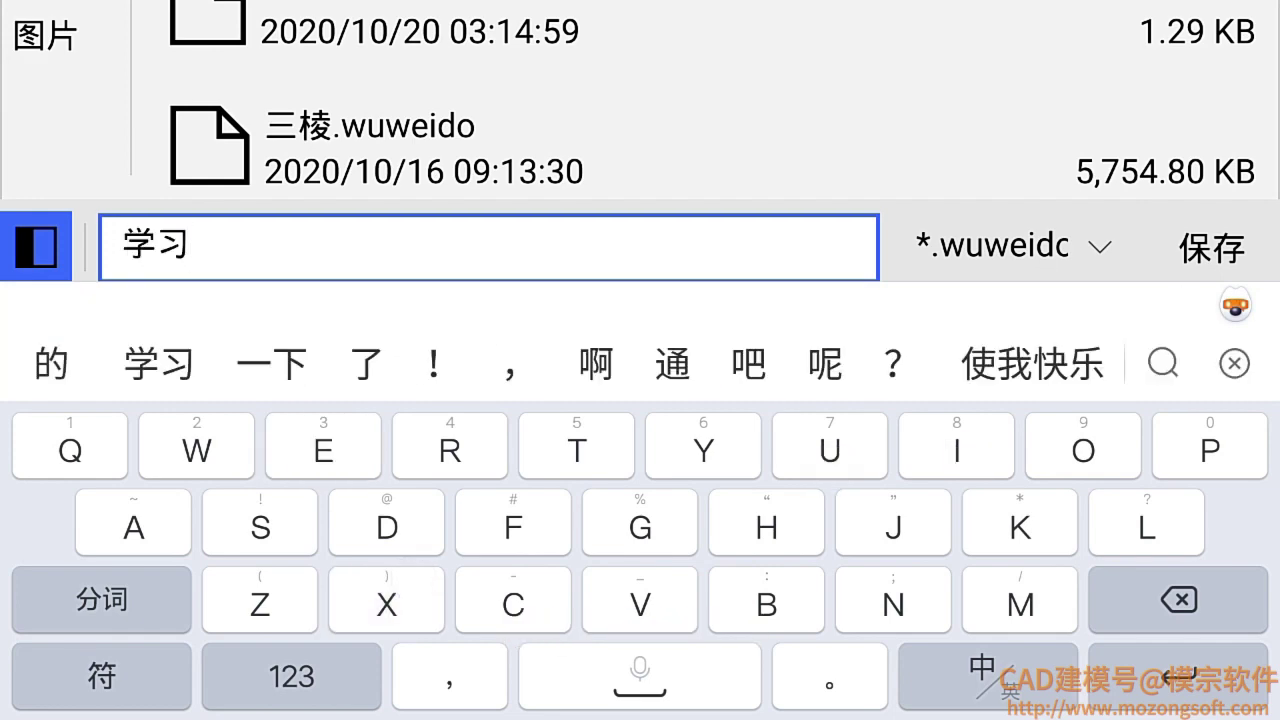
pyautogui.click(1211, 247)
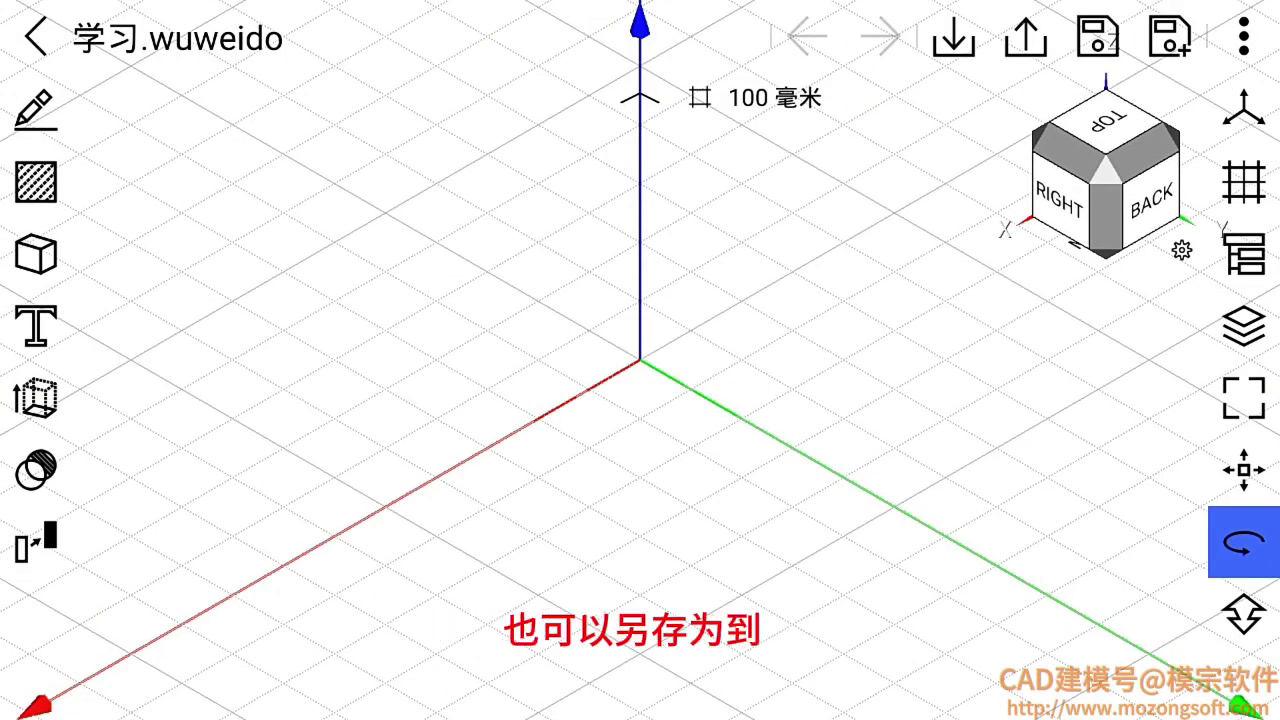
pyautogui.click(1168, 37)
# Create a new folder named 002建模 on the 外部卡.
pyautogui.click(62, 213)
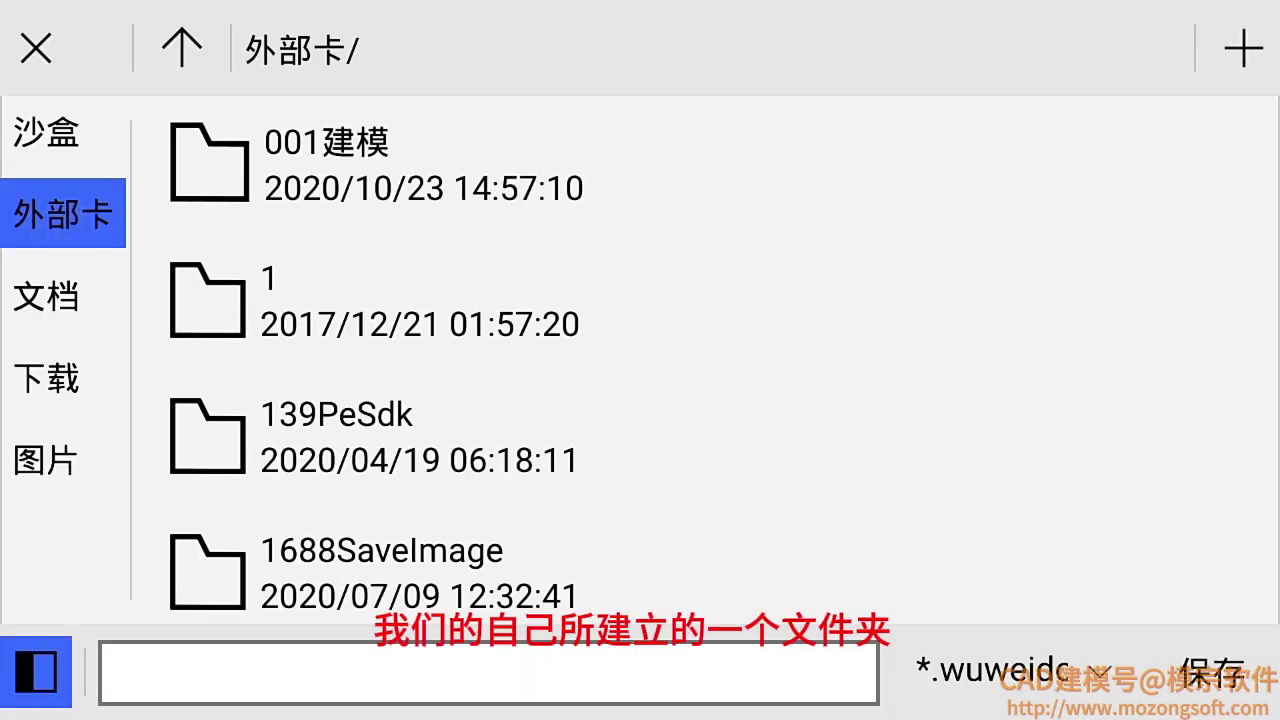
pyautogui.click(1244, 47)
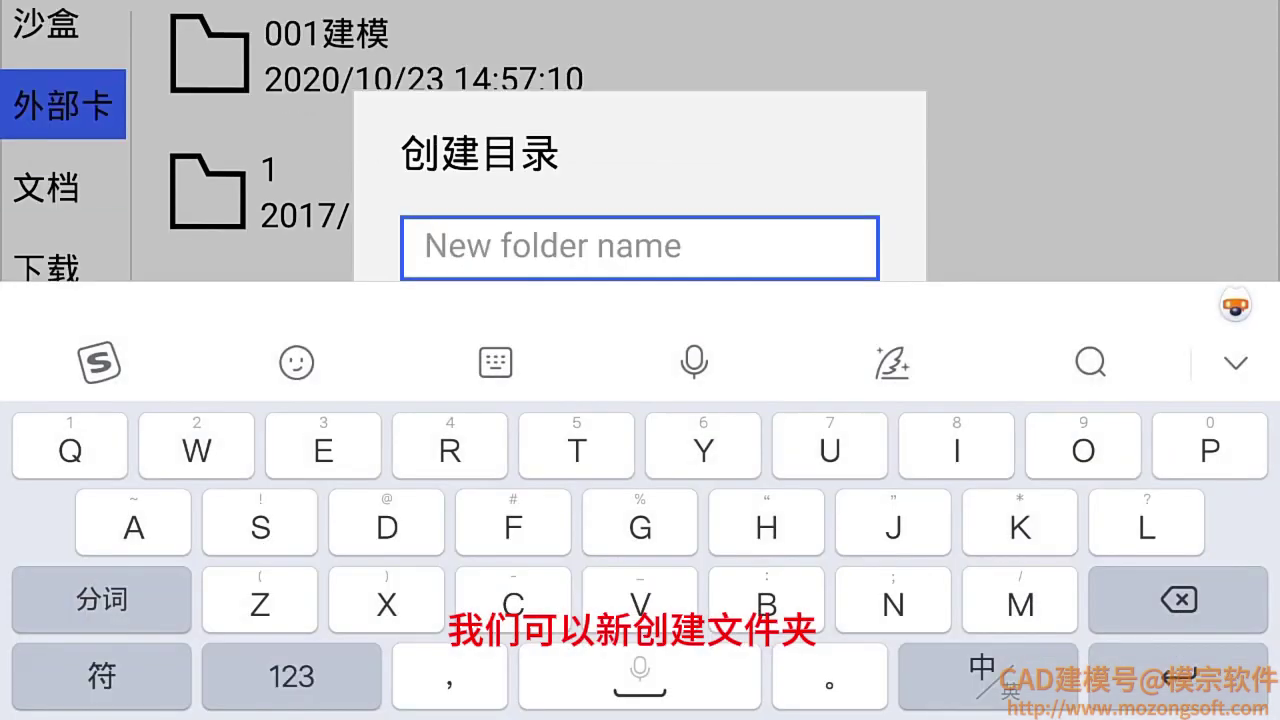
pyautogui.click(357, 675)
pyautogui.write('00')
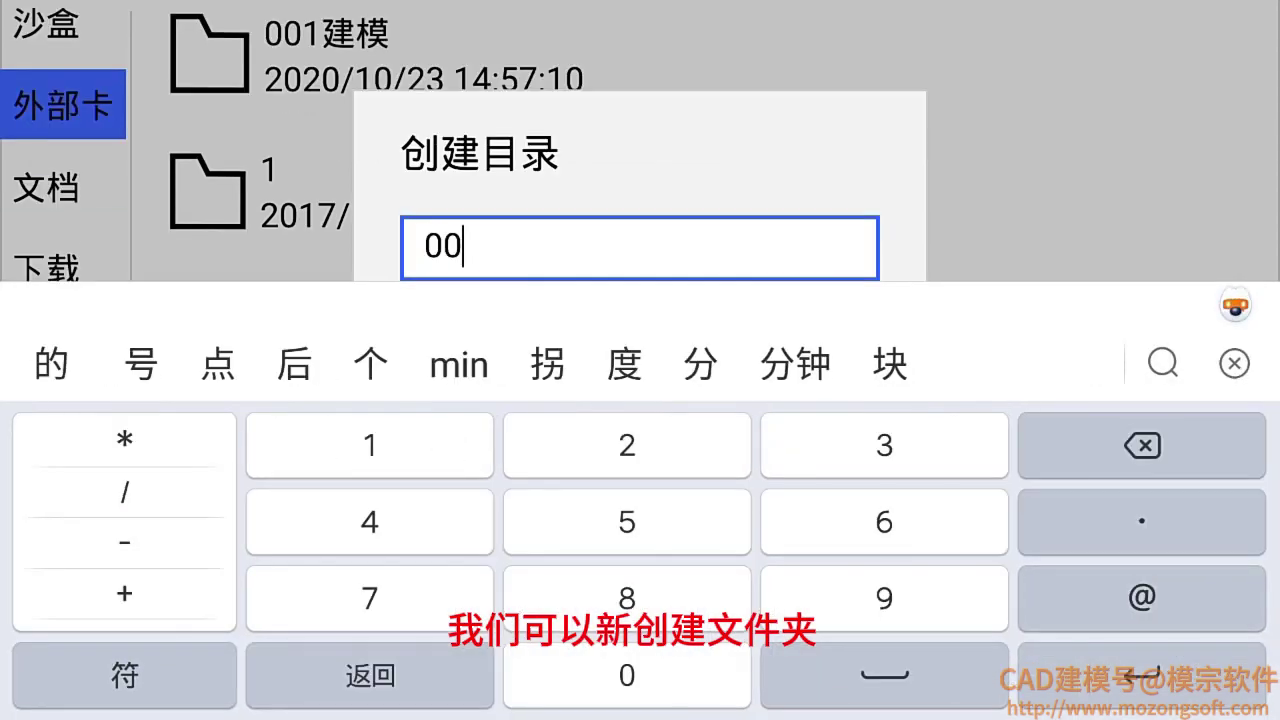
pyautogui.write('2')
pyautogui.click(434, 683)
pyautogui.write('j')
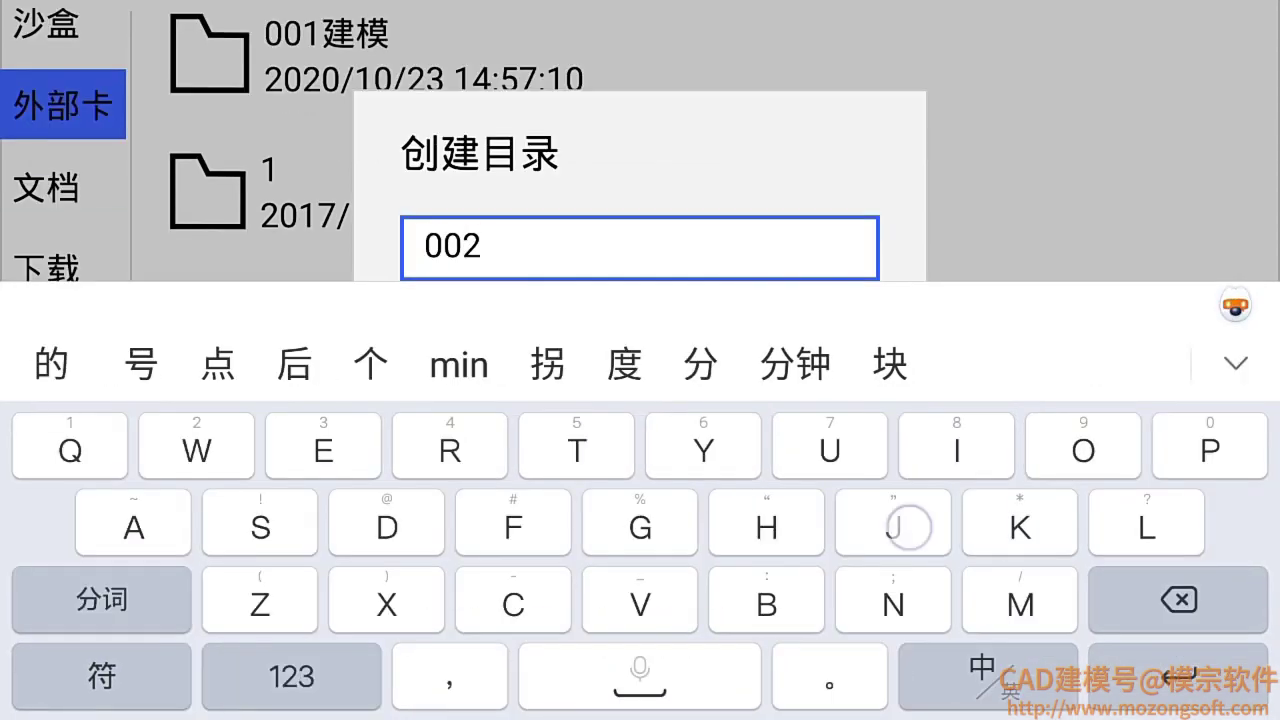
pyautogui.write("ian'mo")
pyautogui.click(70, 364)
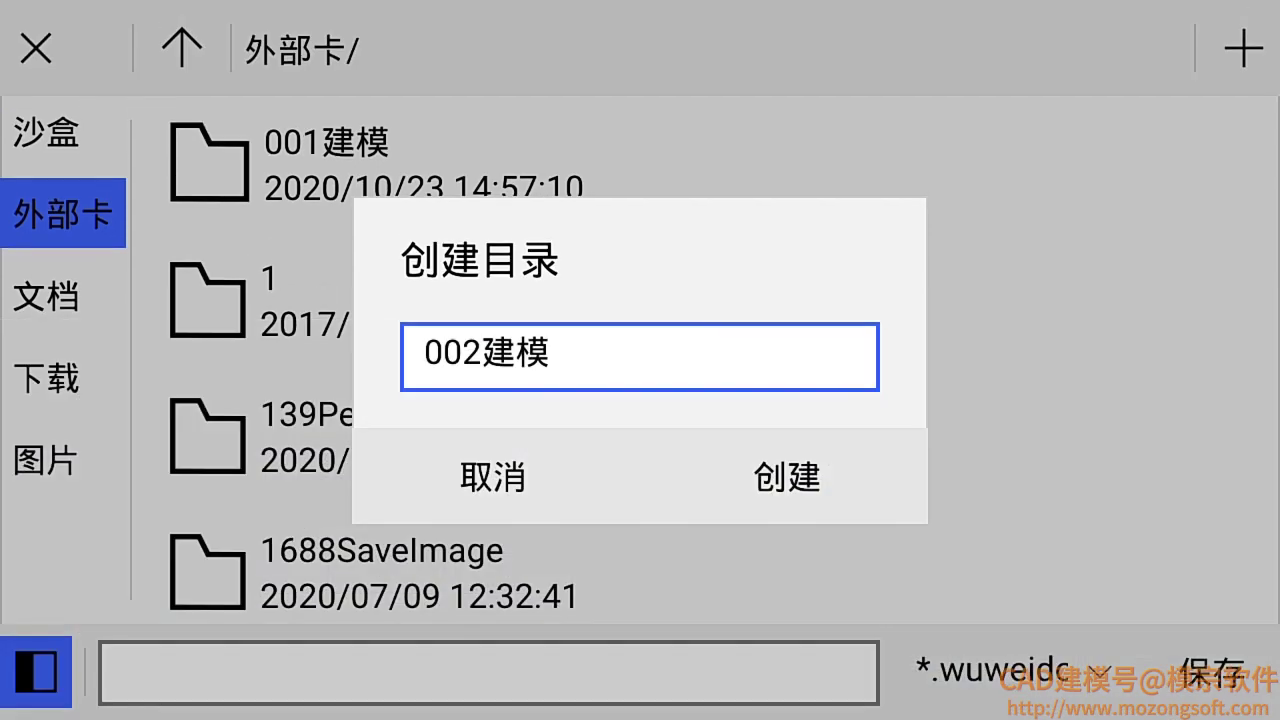
pyautogui.click(754, 474)
# Save the model into 002建模 under the name 学习.wuweido.
pyautogui.click(560, 657)
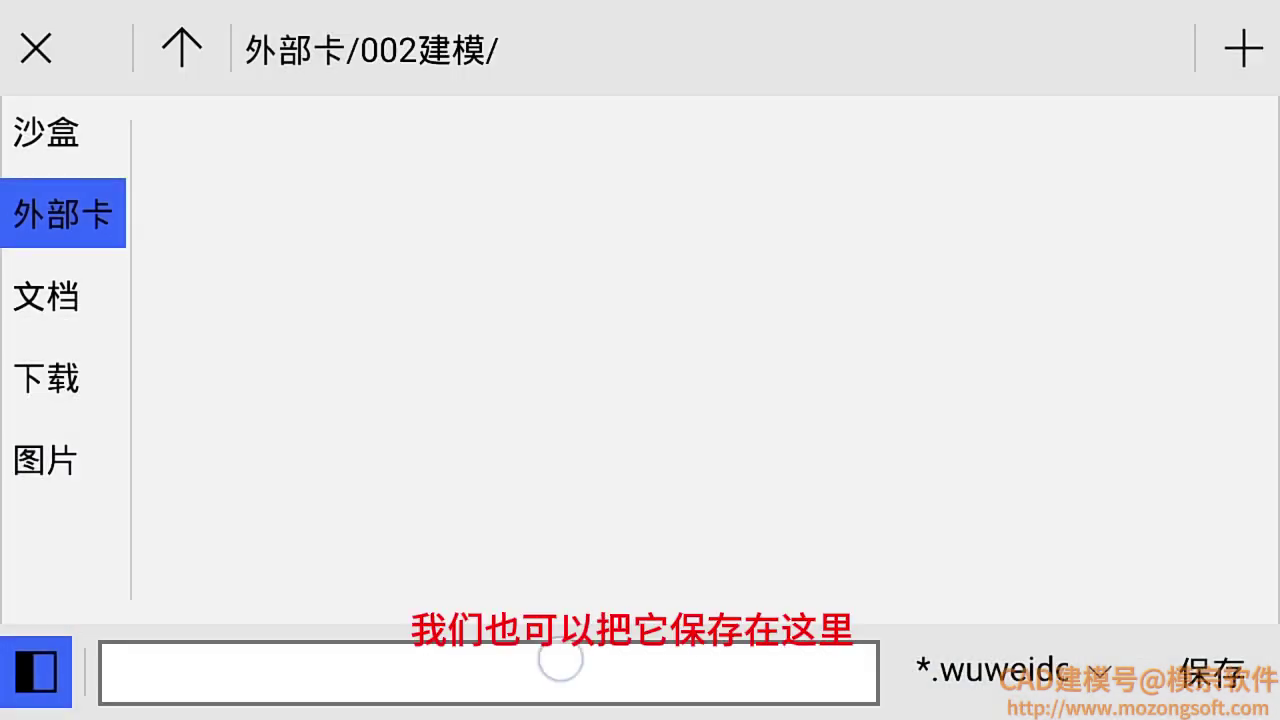
pyautogui.click(338, 670)
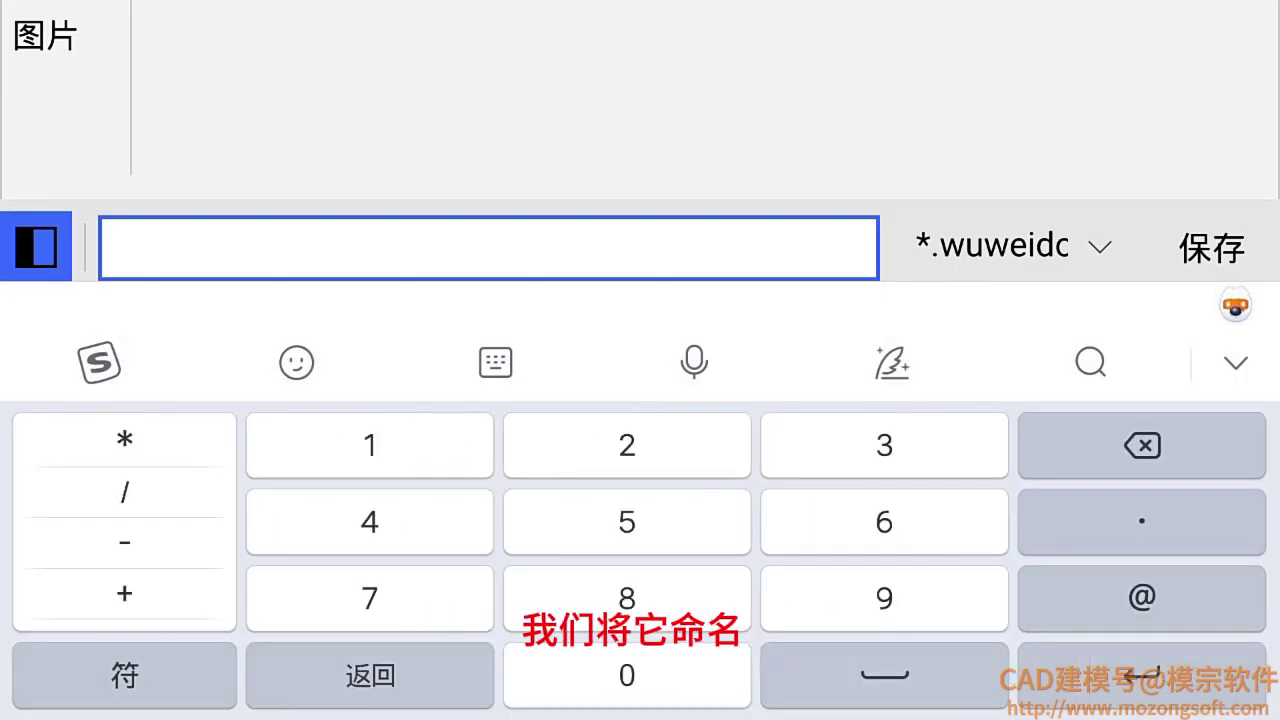
pyautogui.click(370, 675)
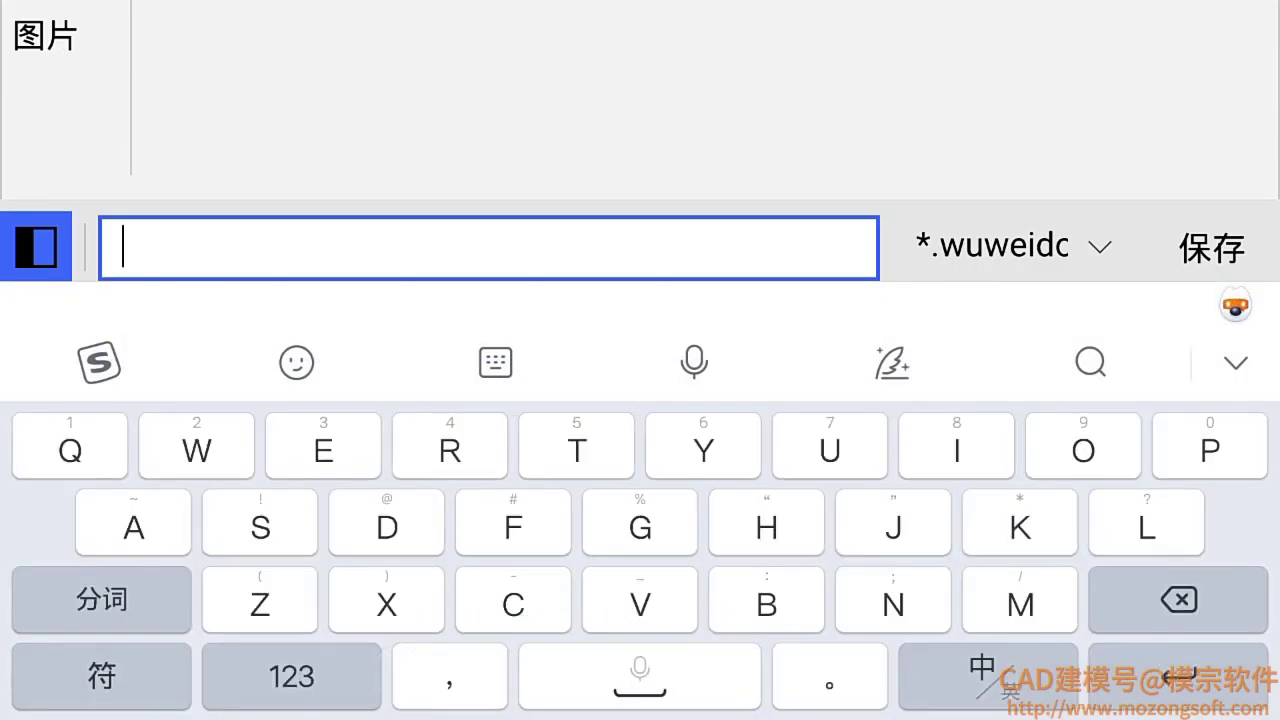
pyautogui.write('xuex')
pyautogui.click(86, 363)
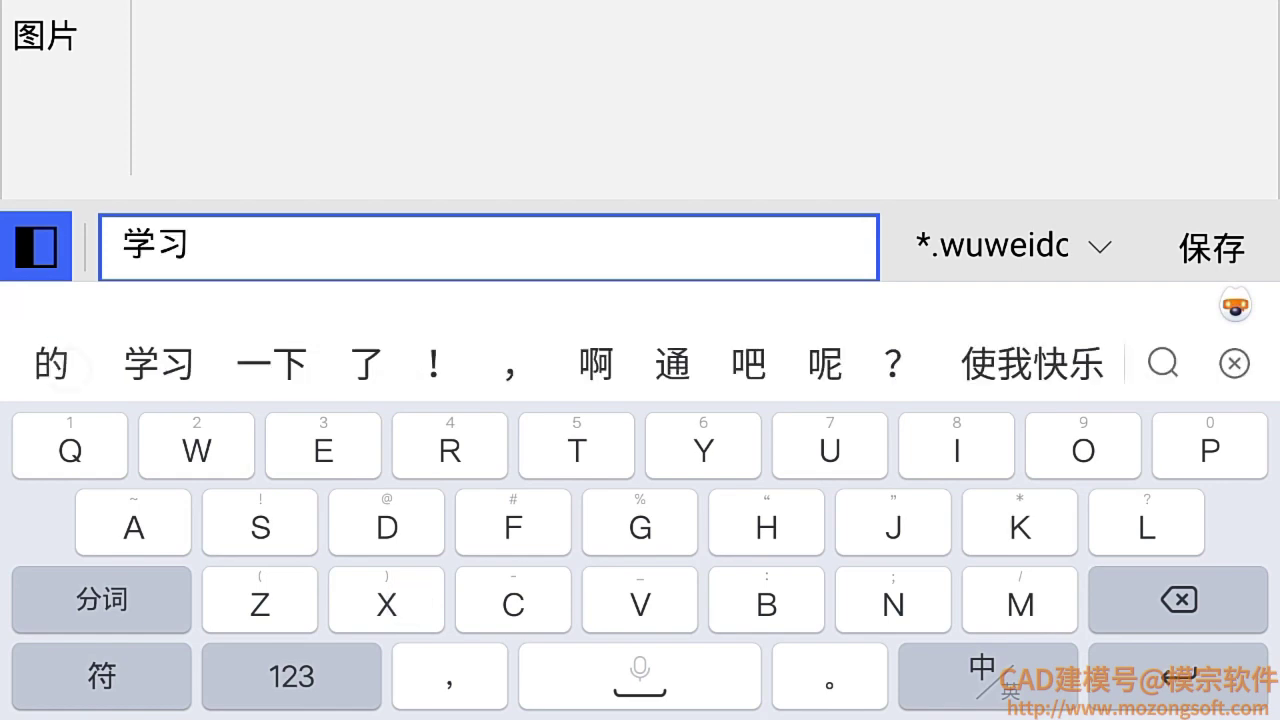
pyautogui.click(1200, 247)
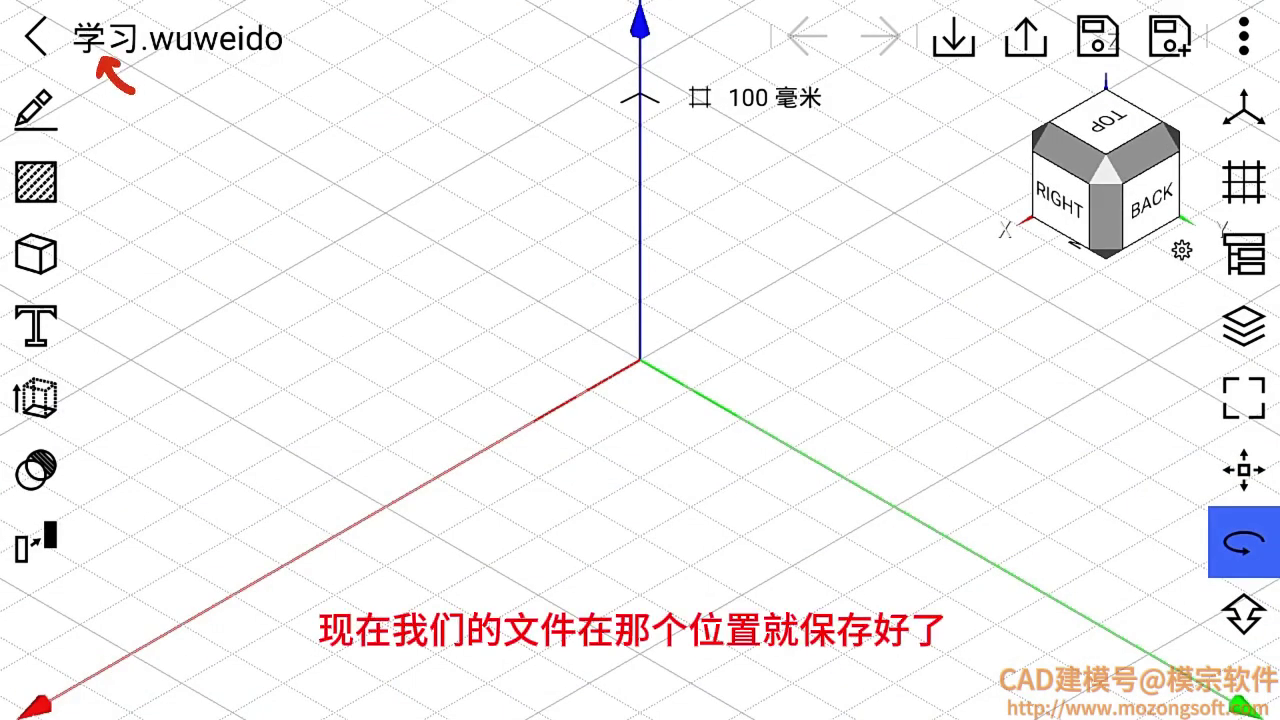
# Drag the empty 学习.wuweido canvas horizontally to shift the grid view left.
pyautogui.moveTo(960, 314); pyautogui.dragTo(831, 314)
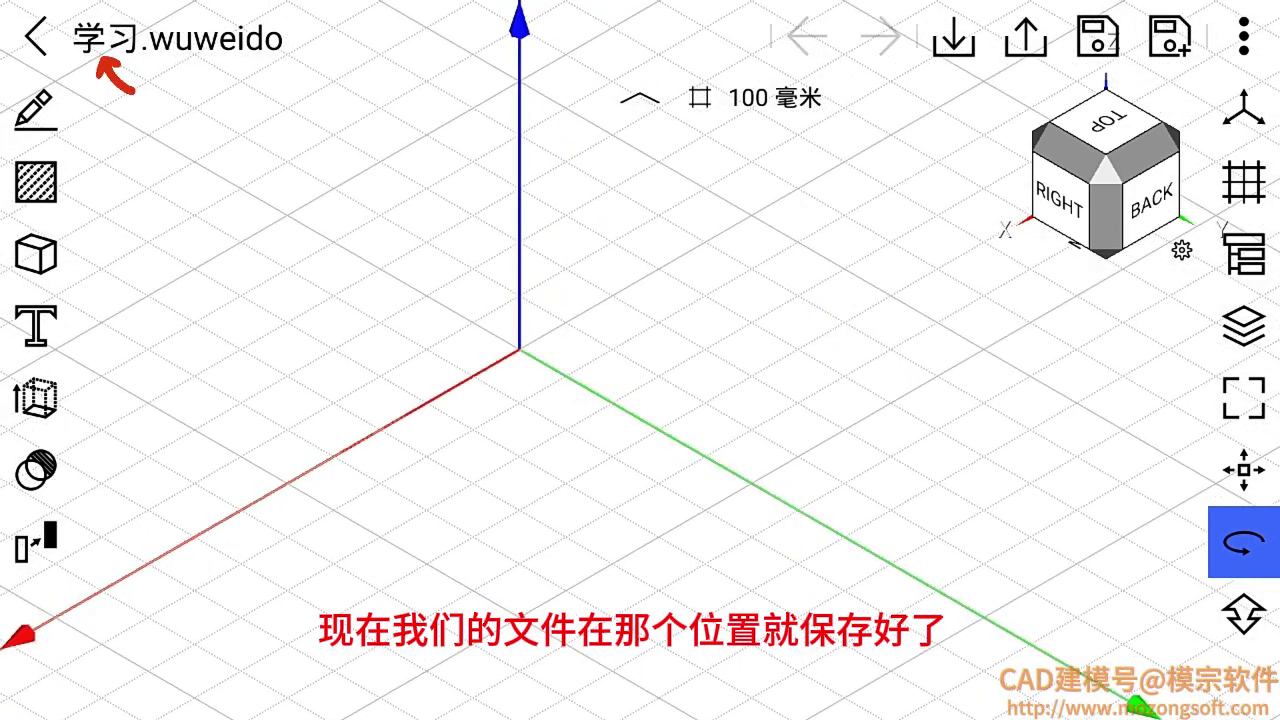